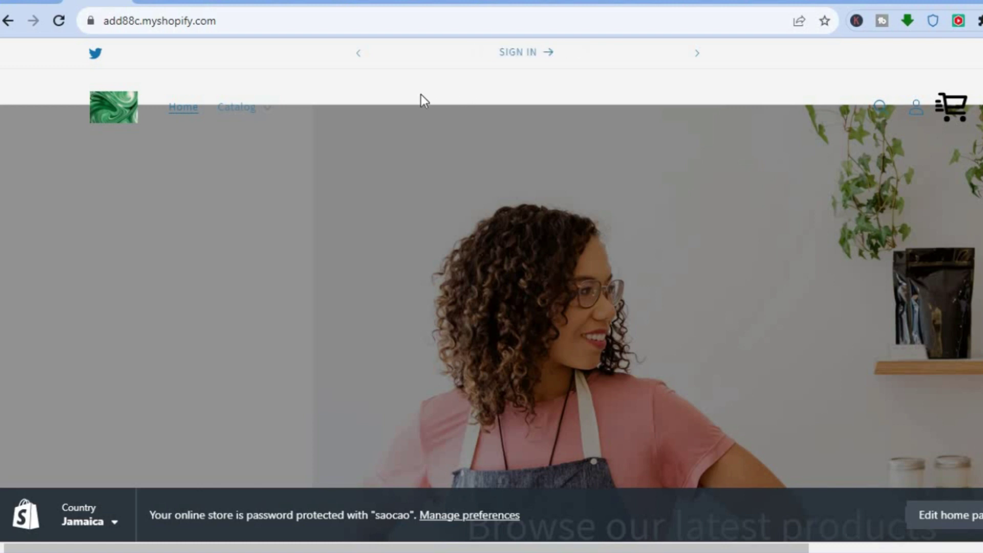
Go from the storefront to the admin's Online Store themes page and customize the Dawn theme
click(25, 2)
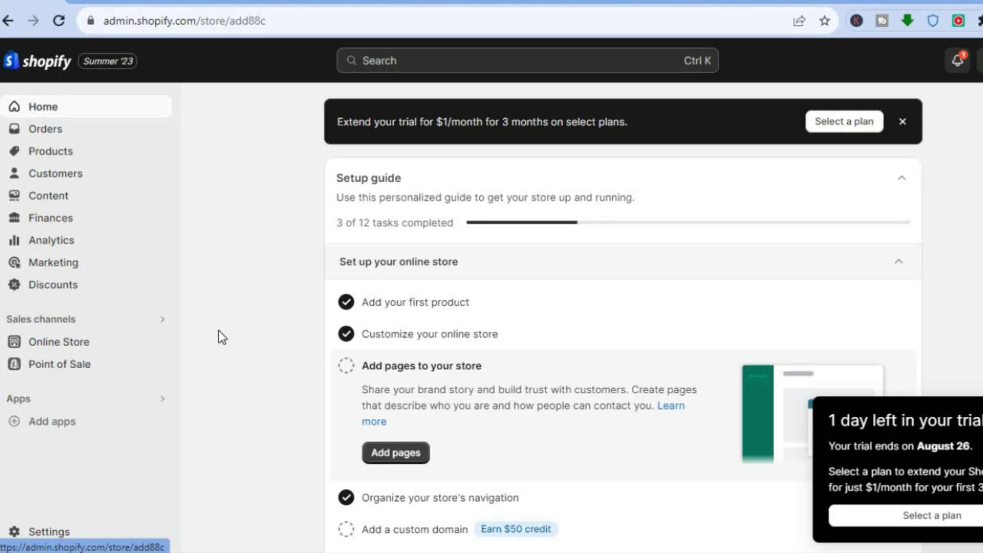
click(60, 350)
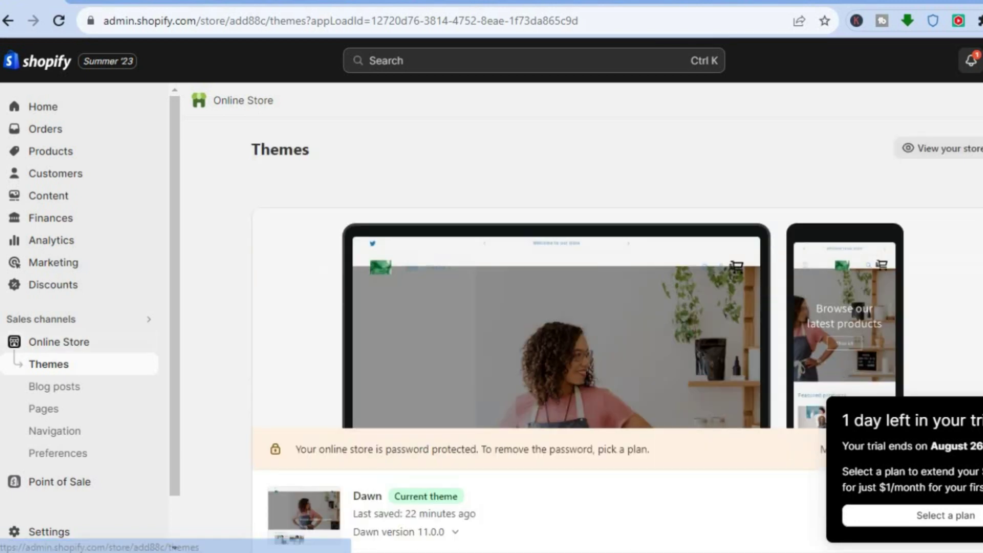
scroll(614, 307, down, 5)
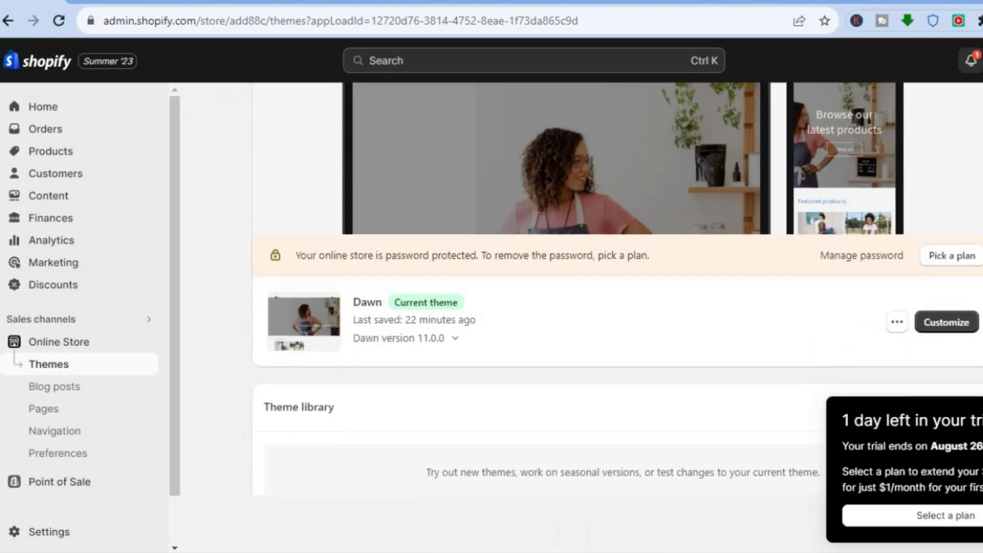
click(947, 280)
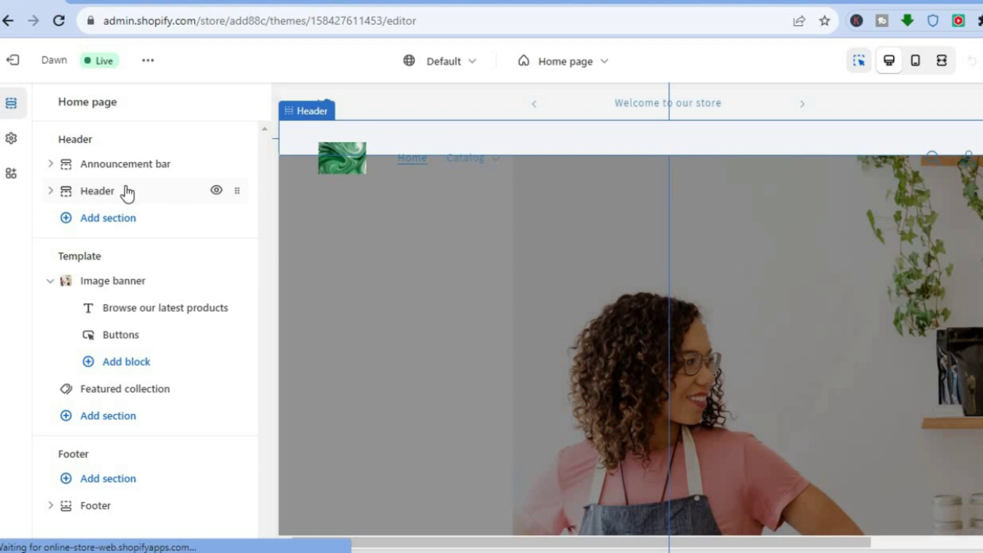
Hide the Header section with its eye icon in the Dawn editor sidebar
click(217, 192)
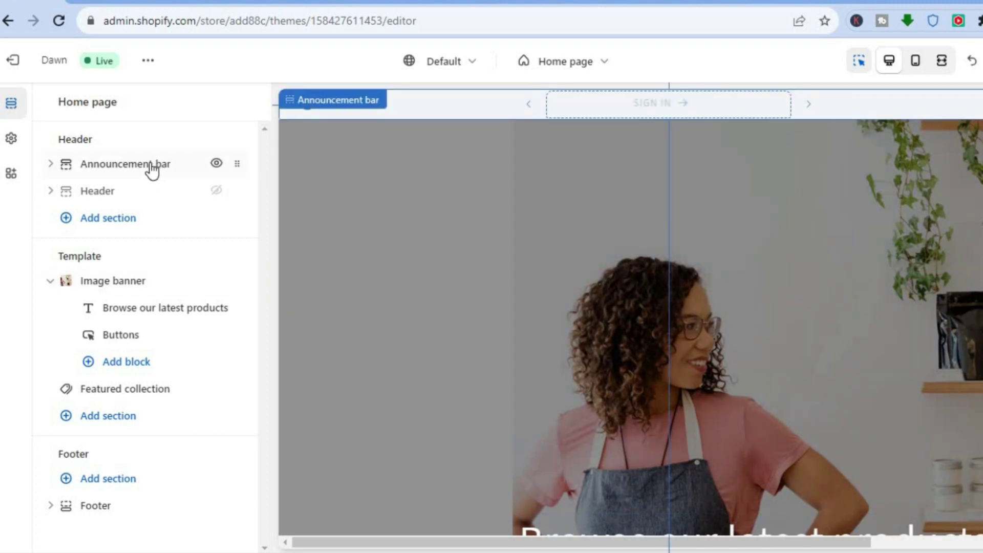
Hide the Announcement bar, then reload the live storefront to confirm both sections are gone
click(217, 165)
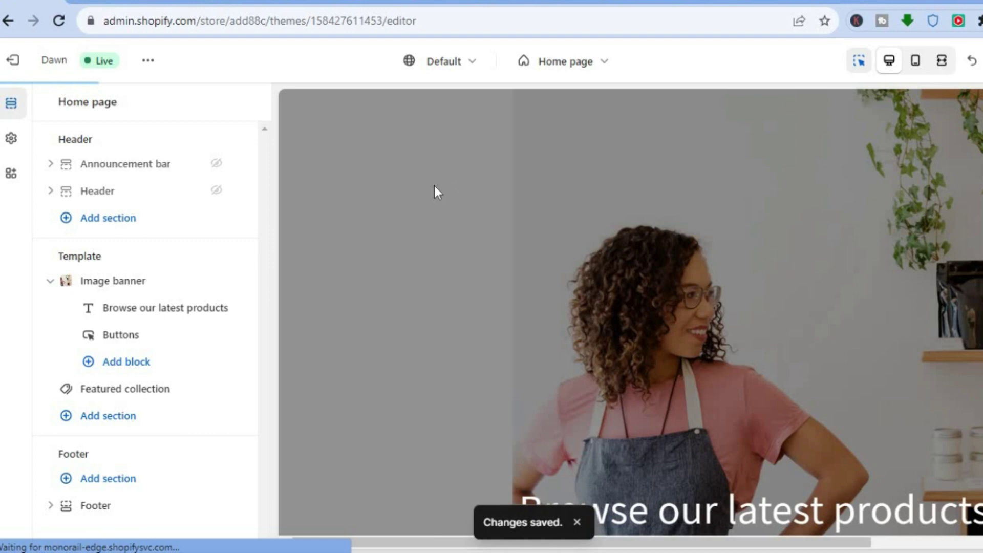
click(81, 1)
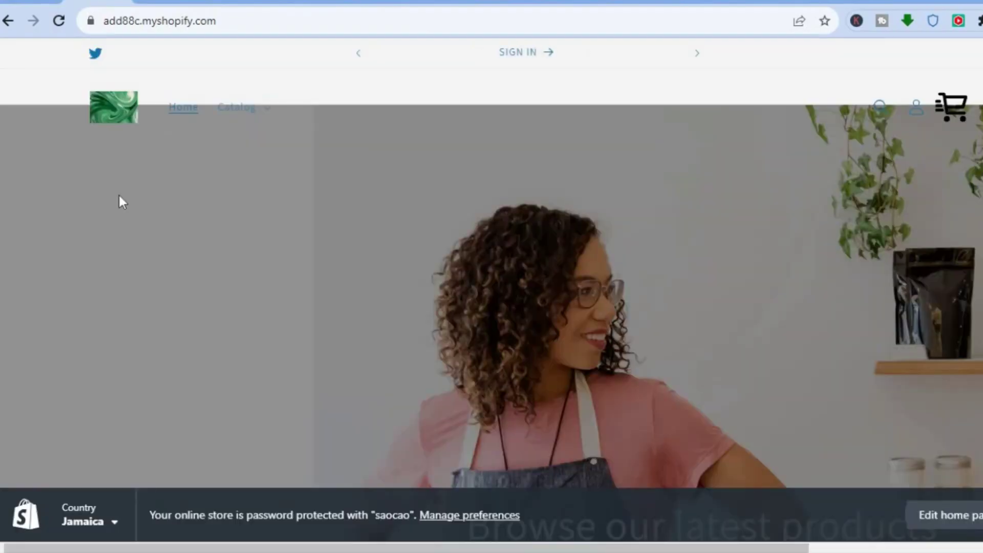
click(59, 21)
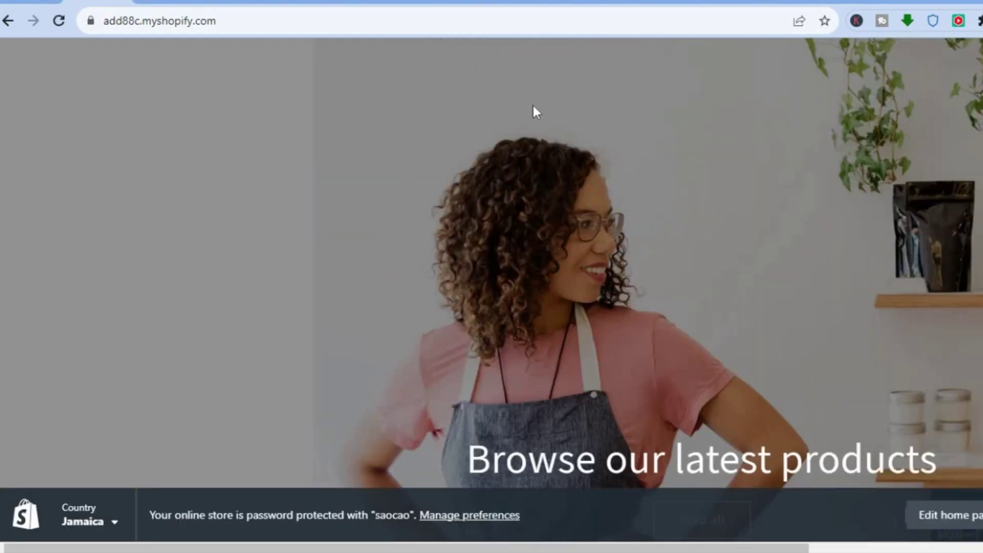
click(36, 6)
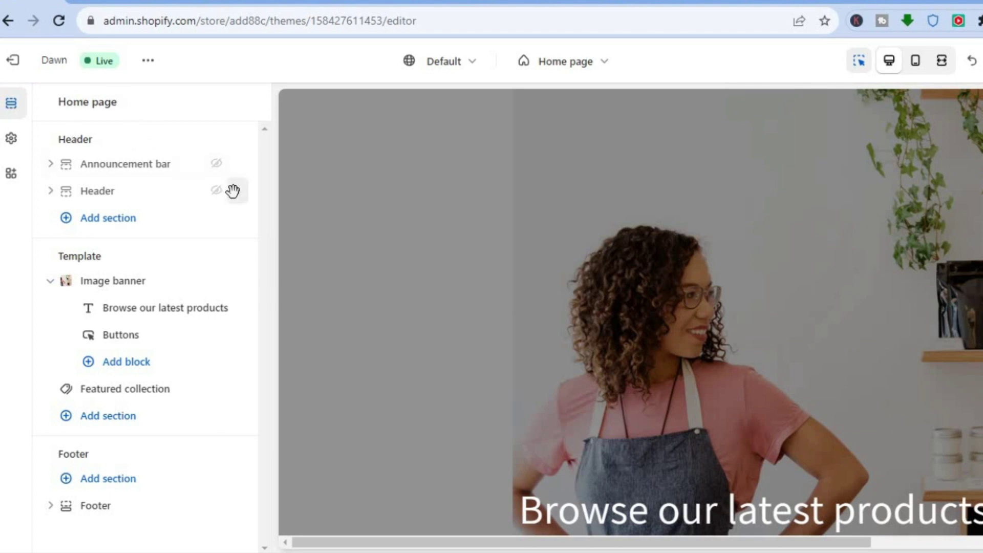
Unhide the Announcement bar and Header sections in the editor sidebar
click(217, 164)
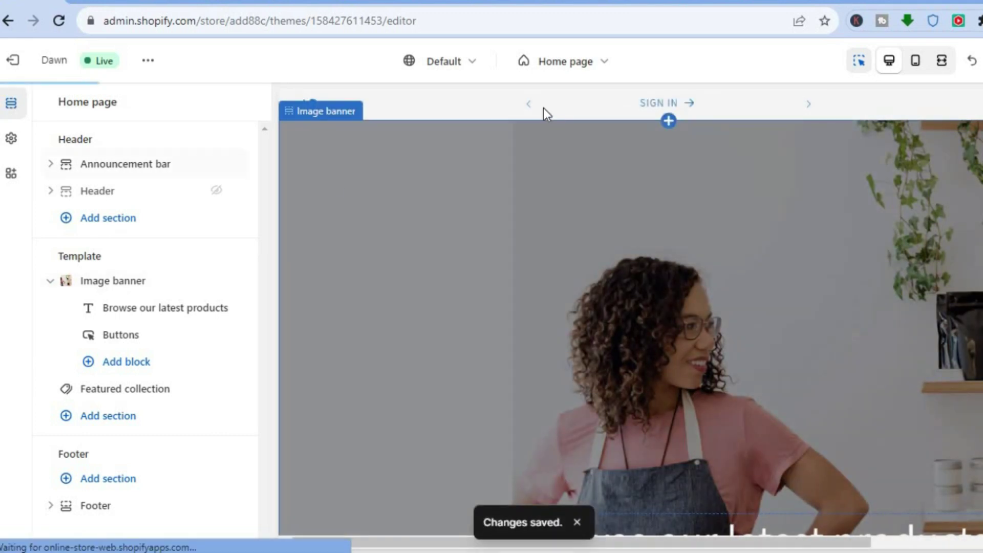
click(217, 194)
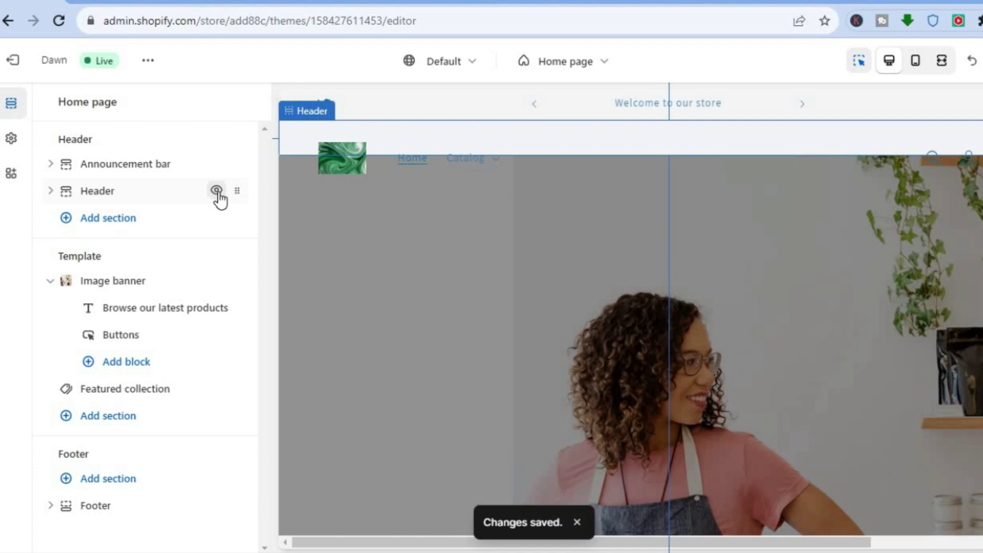
Set the Header's Desktop logo position to Top center
click(107, 202)
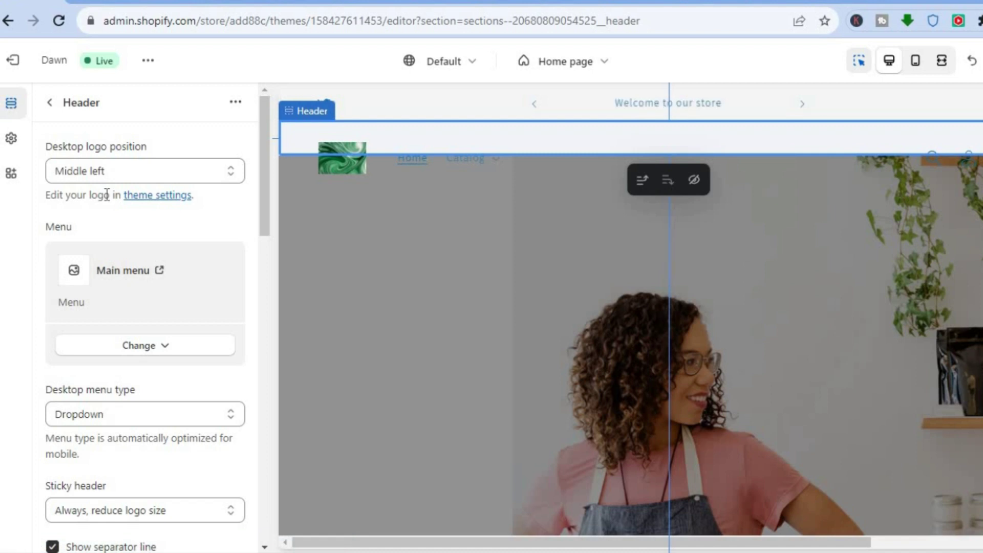
click(128, 171)
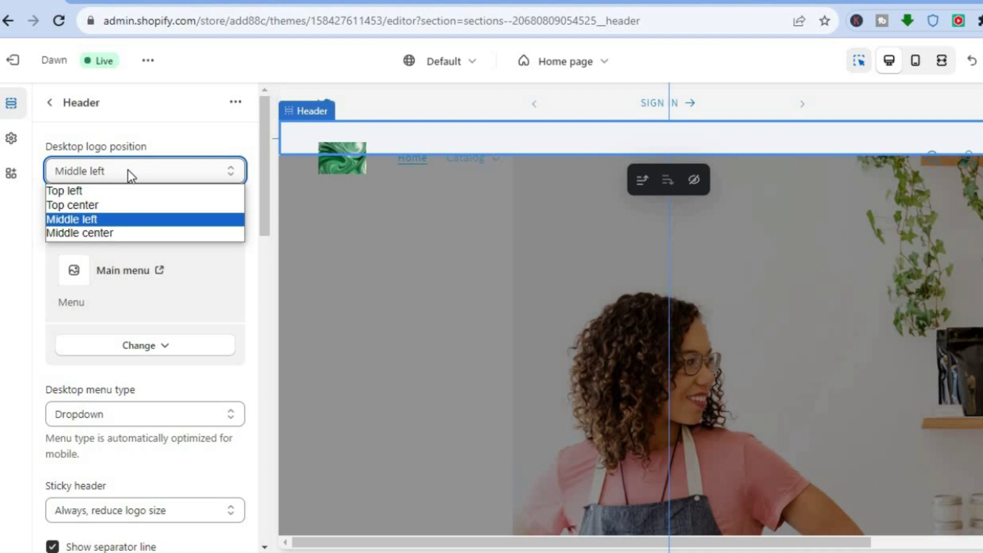
click(91, 205)
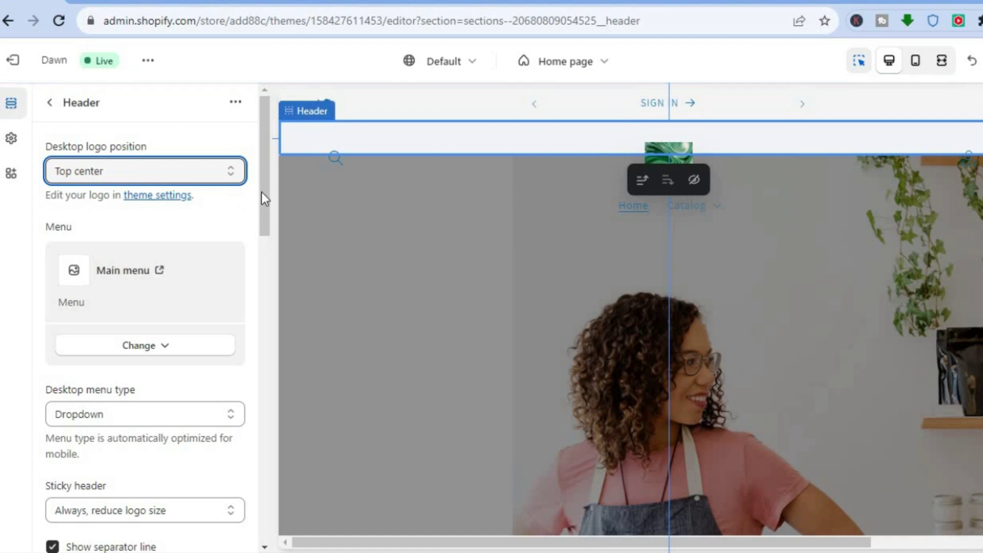
drag(265, 184, 262, 236)
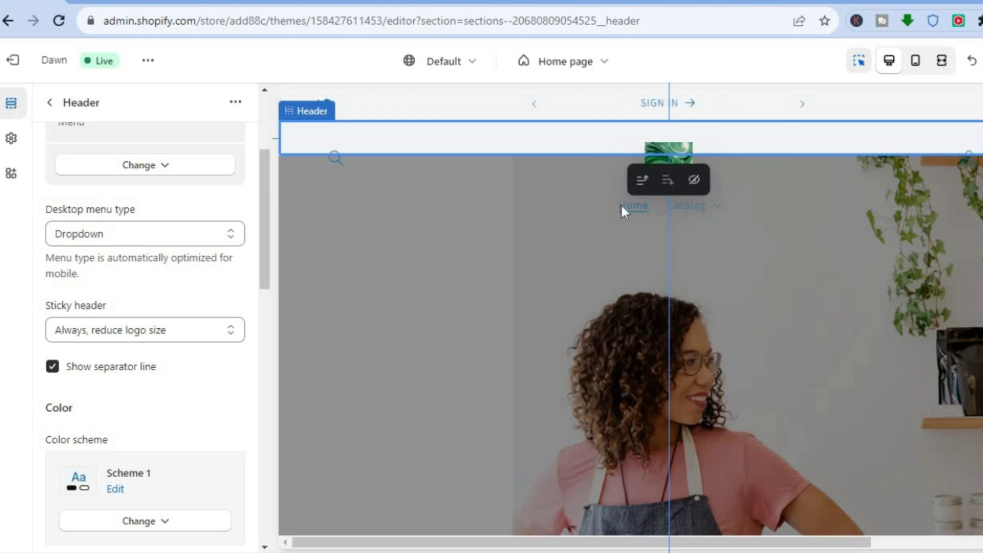
click(210, 229)
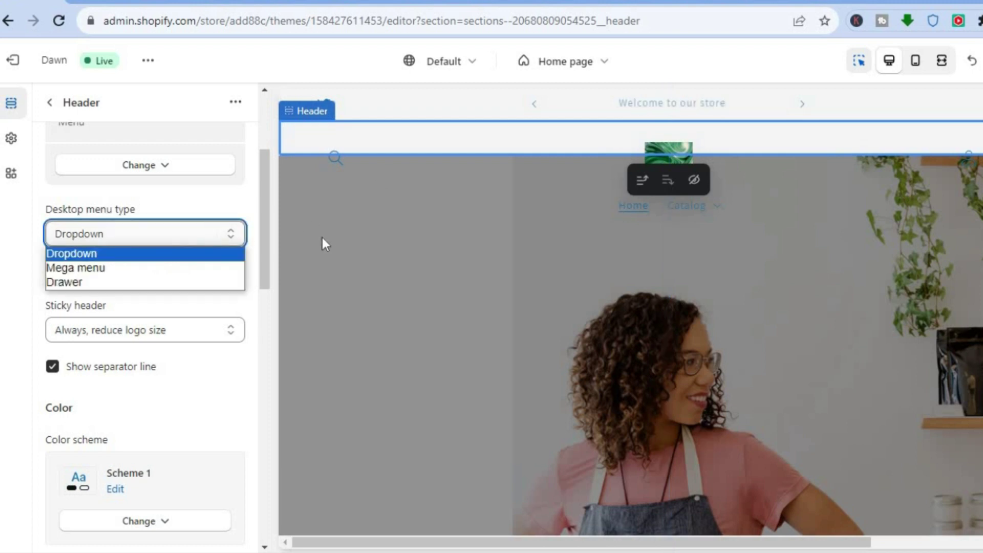
click(152, 283)
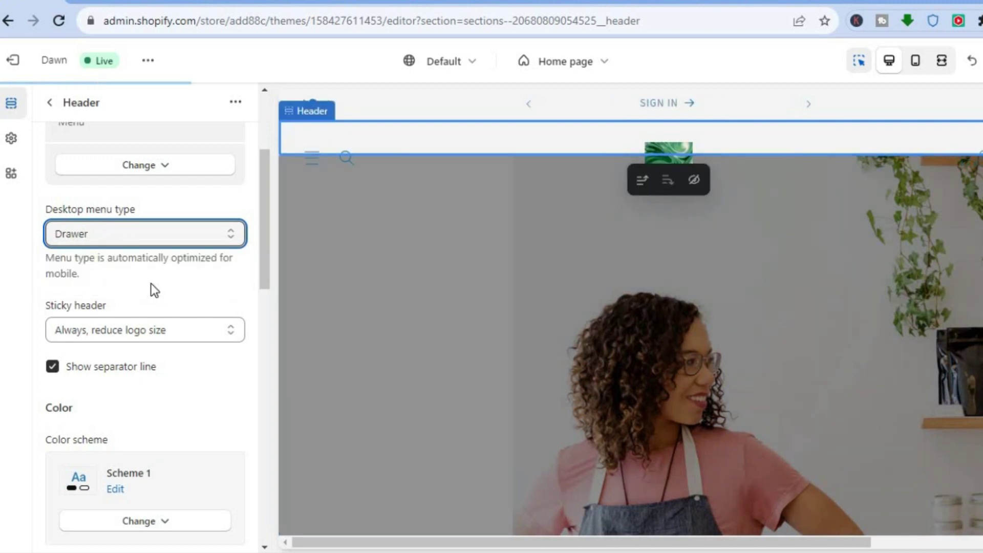
click(313, 167)
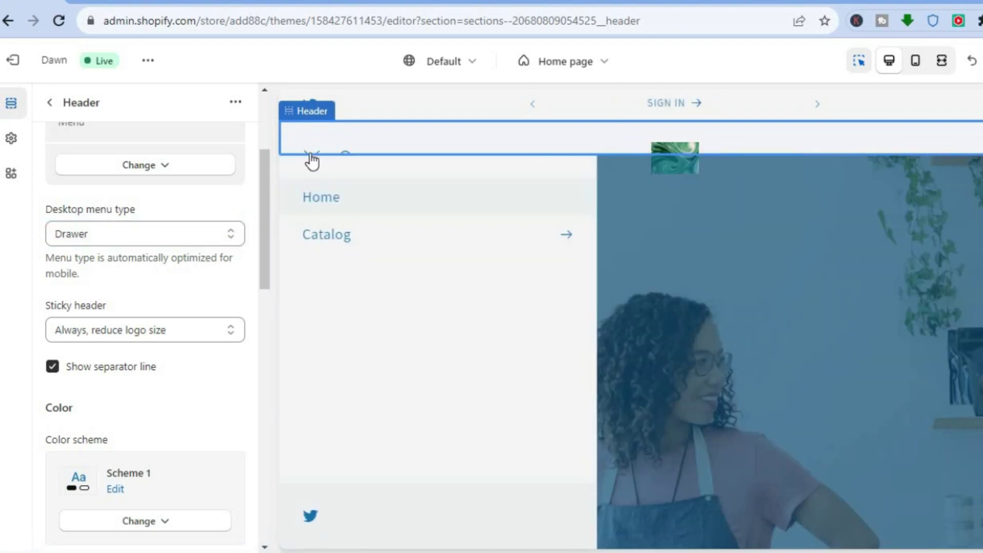
click(311, 161)
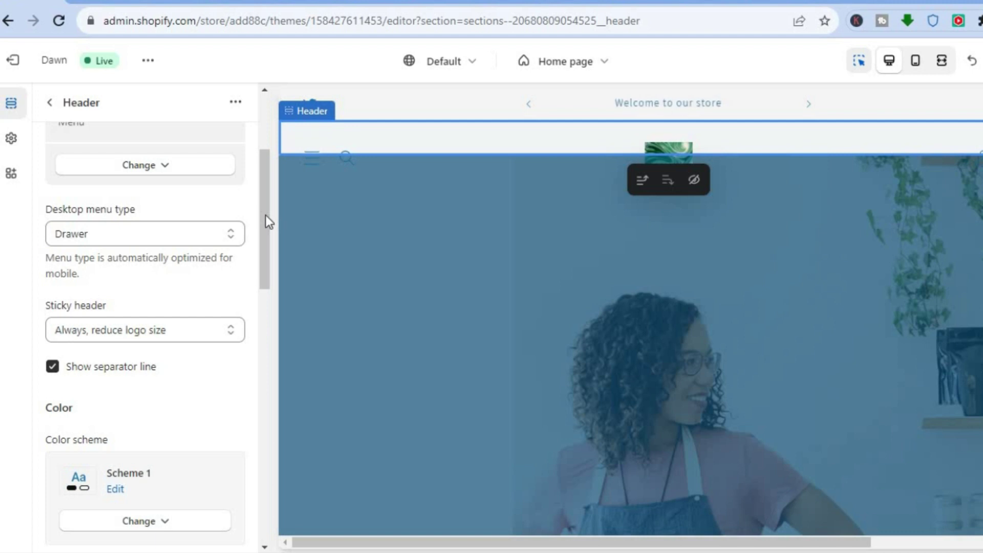
click(232, 235)
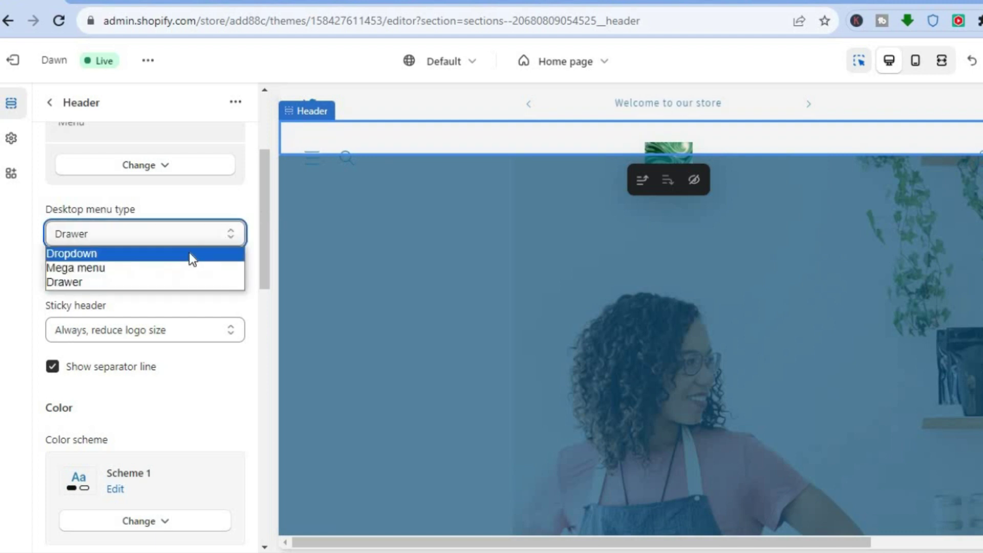
click(189, 252)
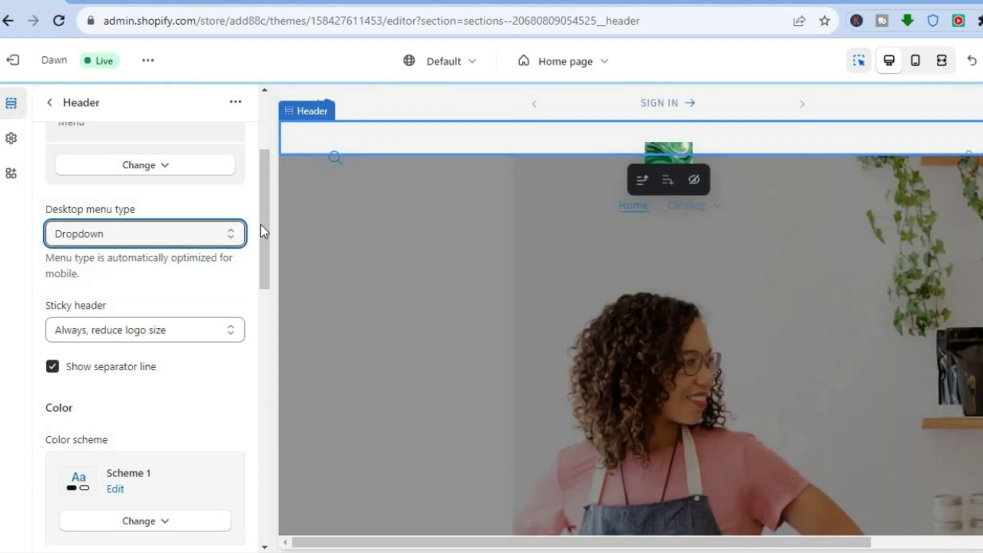
scroll(260, 241, down, 1)
scroll(259, 261, down, 2)
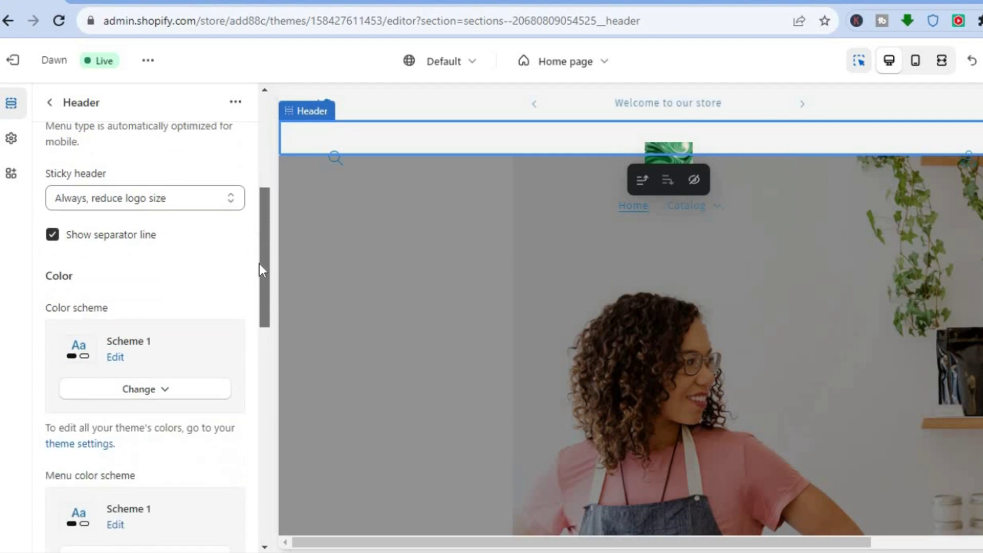
Set Sticky header to None after trying the on-scroll-up and always options
click(226, 200)
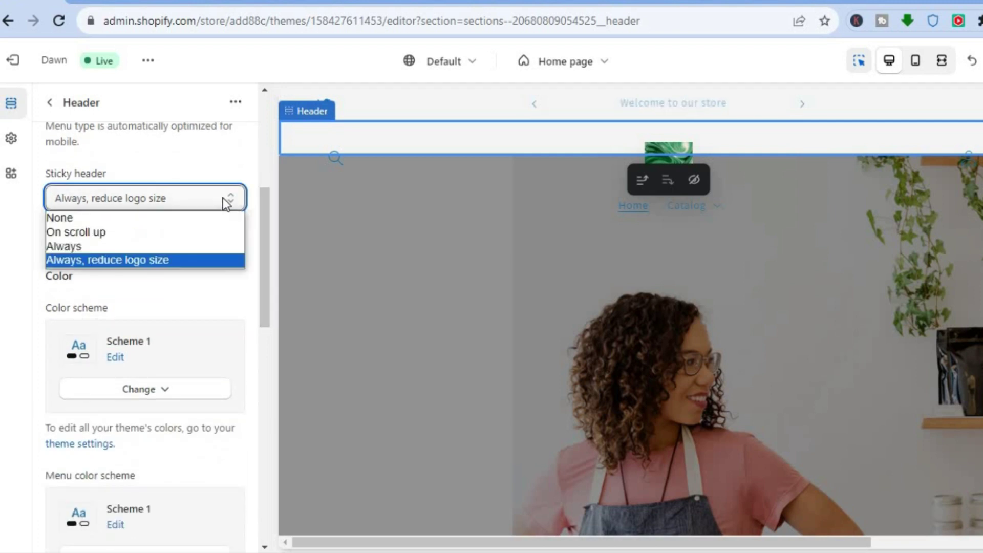
click(184, 232)
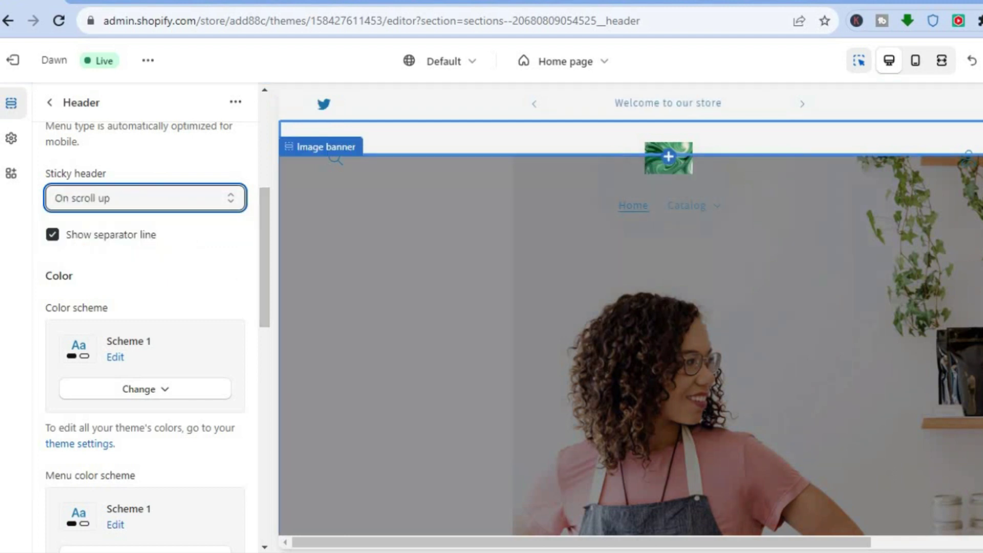
scroll(424, 253, down, 1)
scroll(424, 253, down, 2)
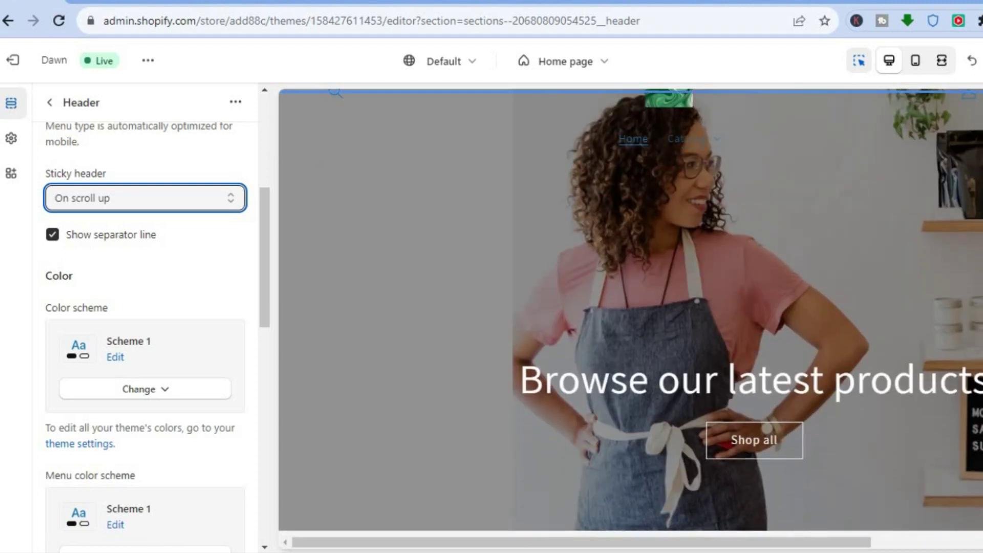
scroll(424, 253, up, 3)
scroll(424, 253, down, 3)
scroll(424, 253, up, 3)
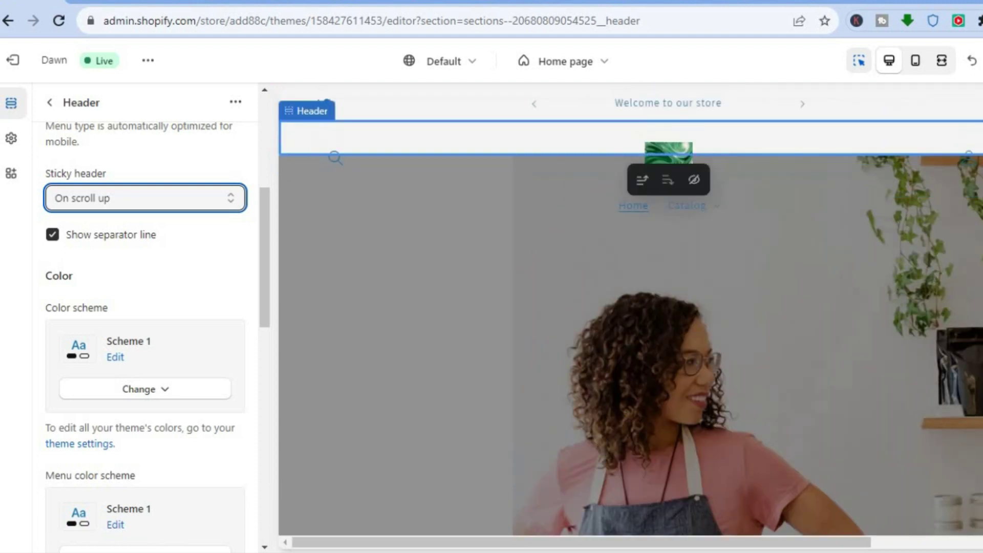
click(207, 201)
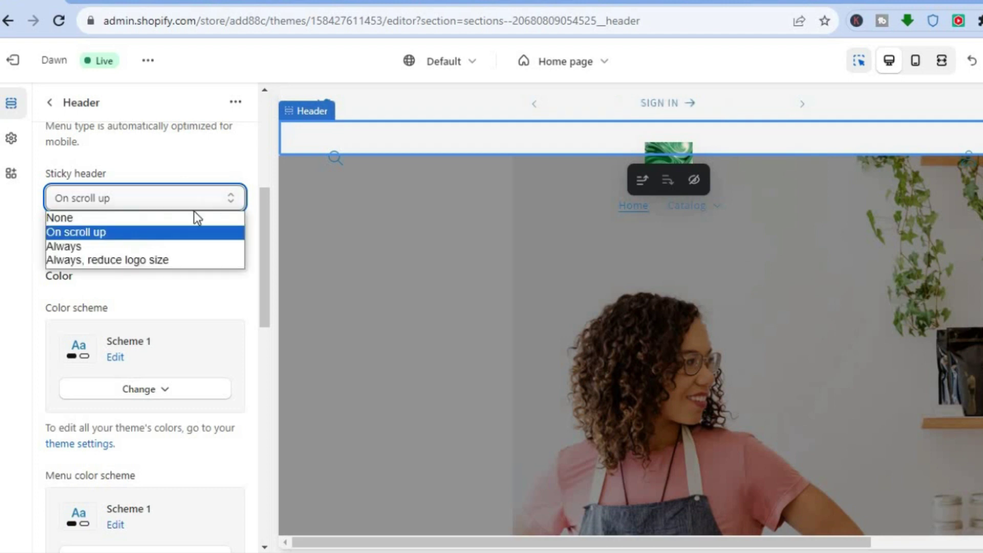
click(145, 246)
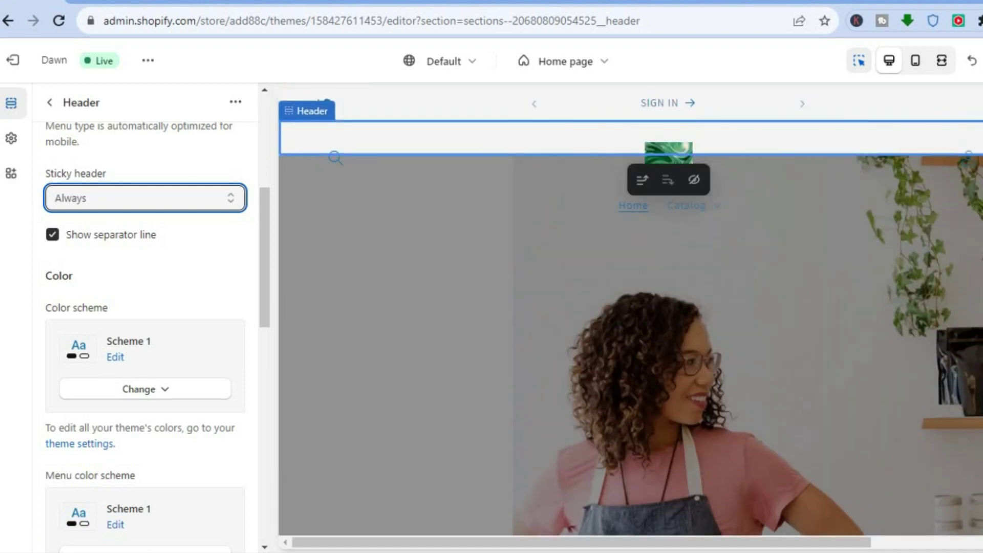
click(219, 196)
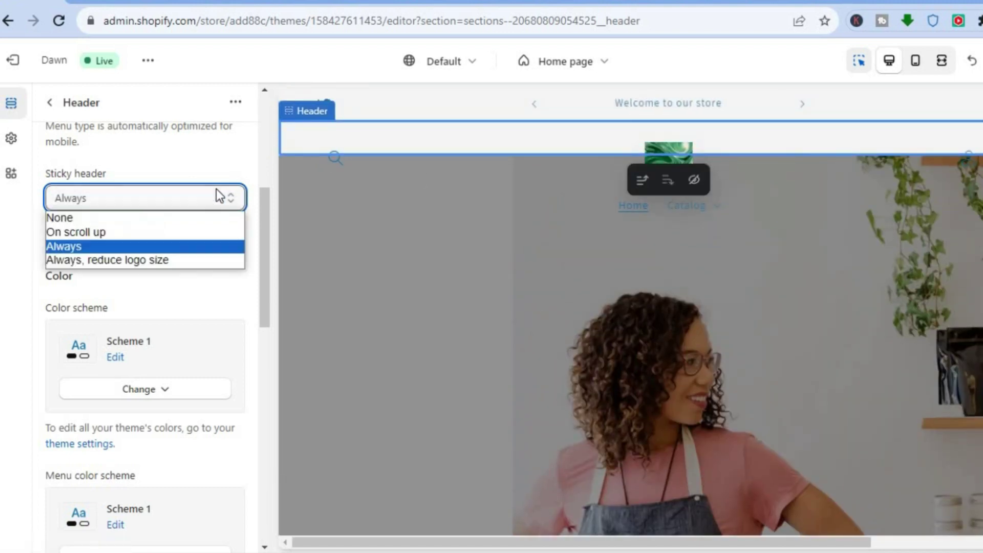
click(168, 217)
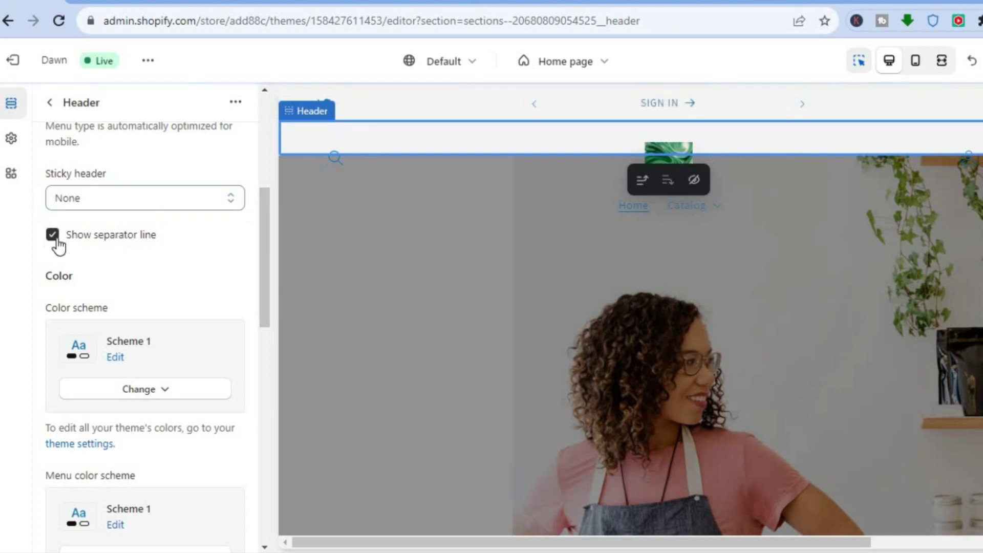
Toggle Show separator line off and back on, then start editing Scheme 1 colours
click(54, 238)
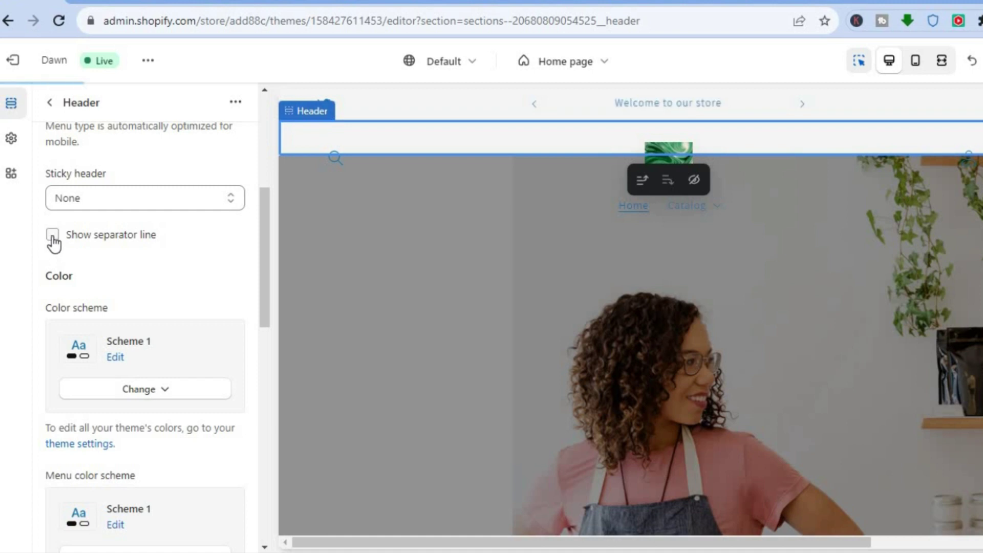
click(53, 237)
drag(263, 282, 262, 339)
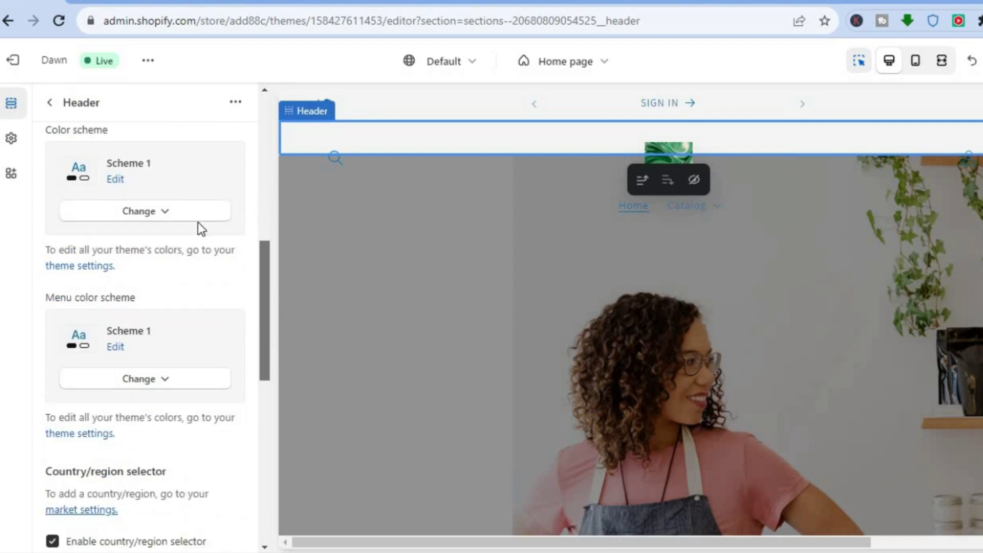
click(116, 180)
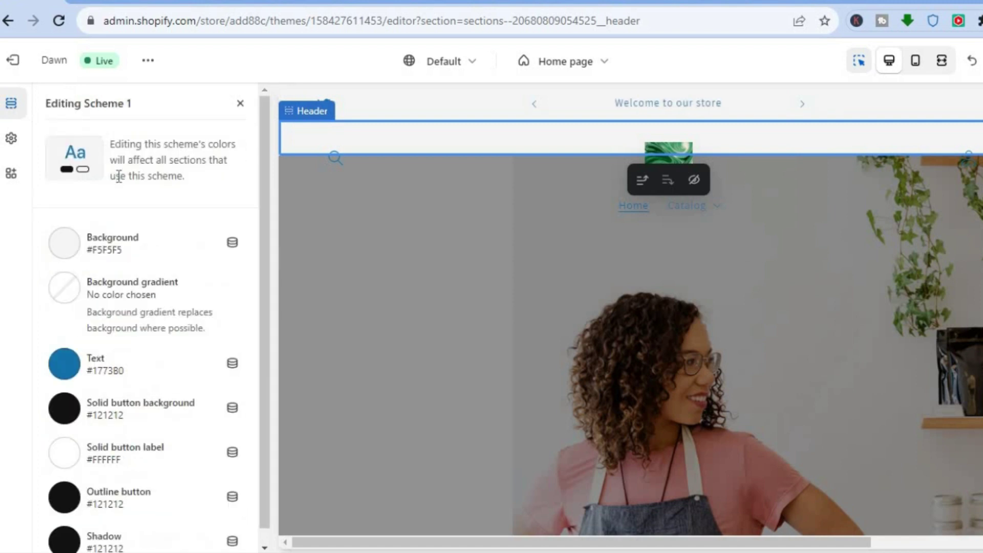
Try a blue Scheme 1 background, then restore it to light grey #F5F5F5
click(72, 250)
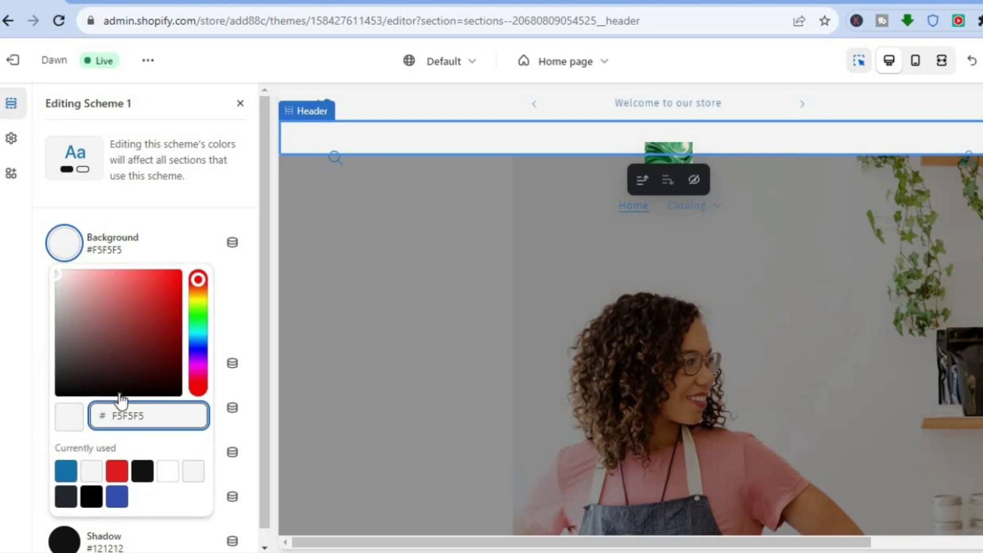
click(67, 471)
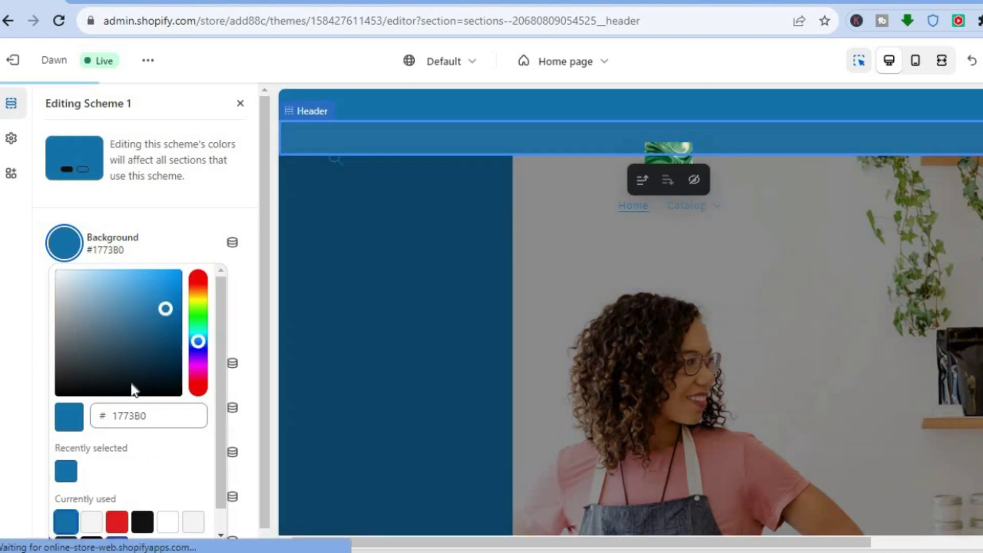
click(92, 523)
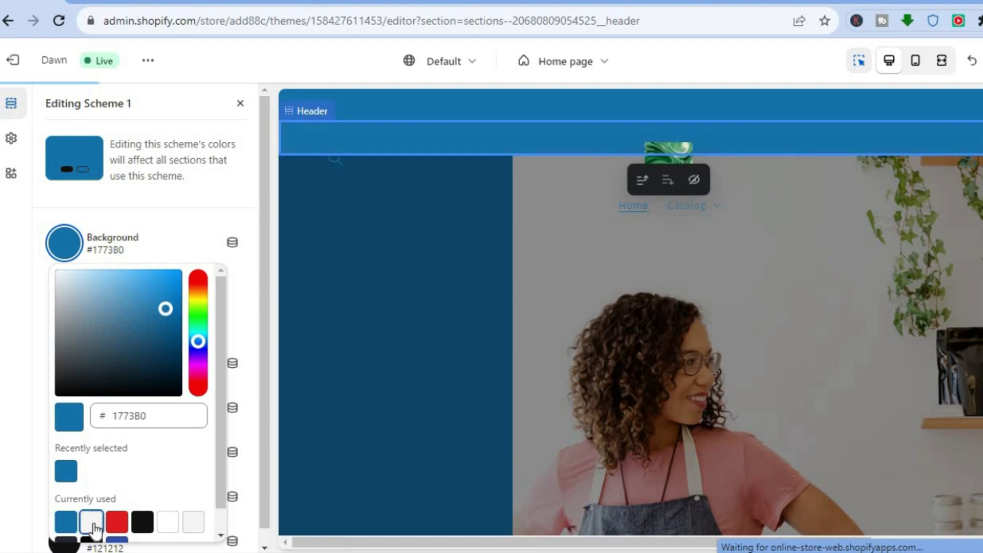
click(248, 226)
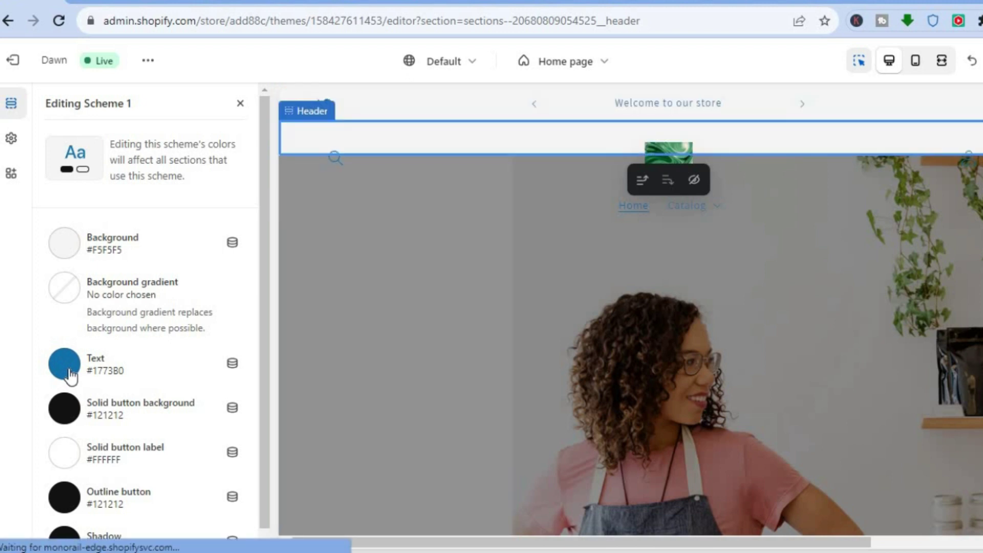
Set Scheme 1's text colour to #121212 after briefly trying red
click(71, 376)
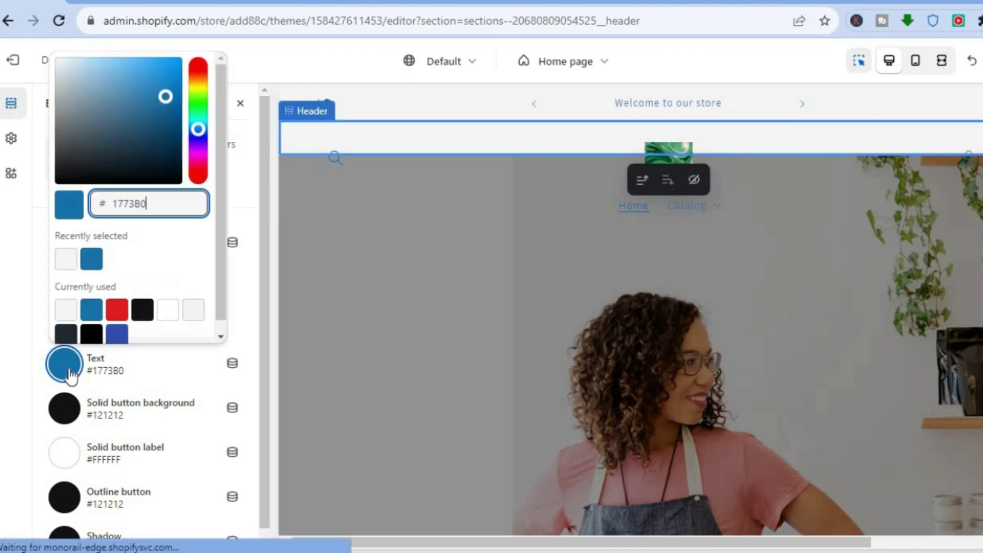
click(119, 309)
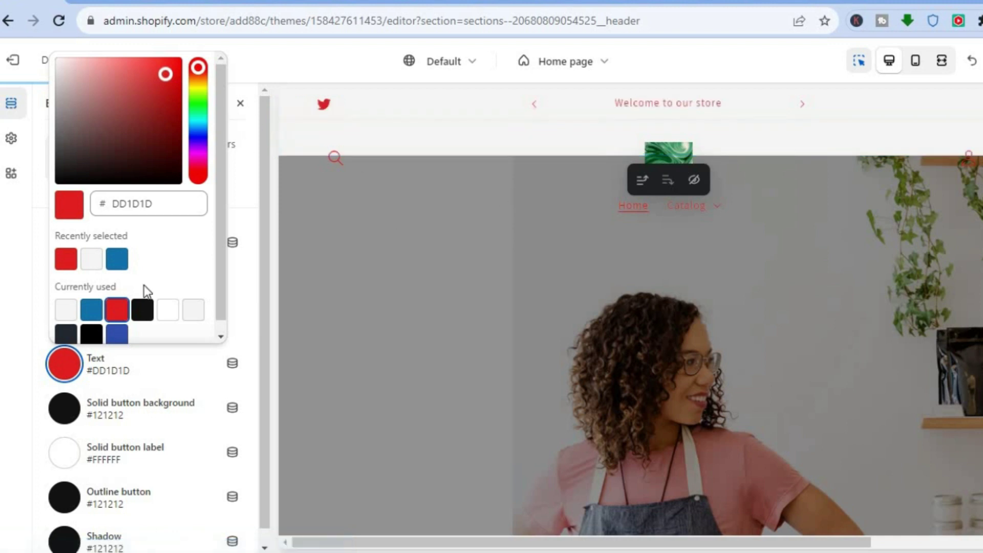
click(143, 310)
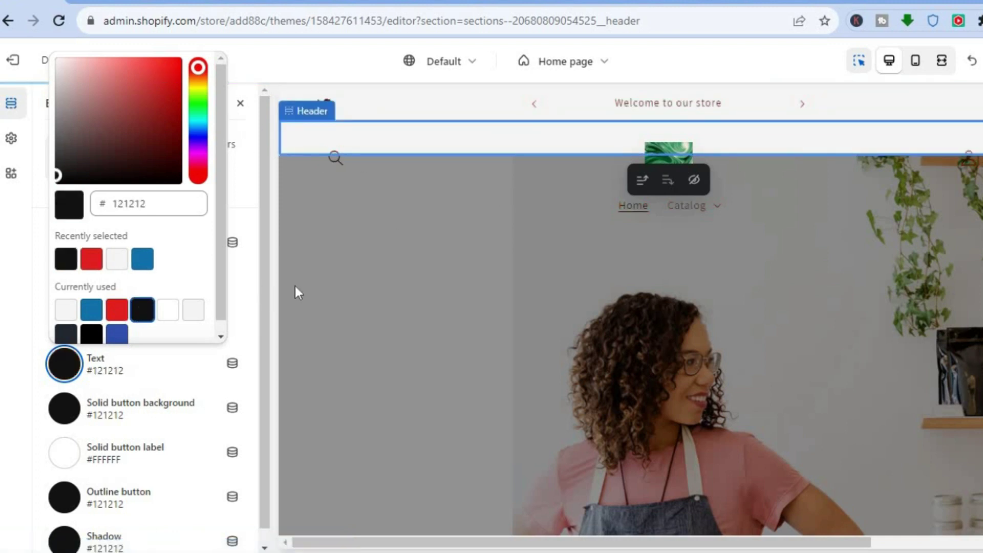
click(253, 254)
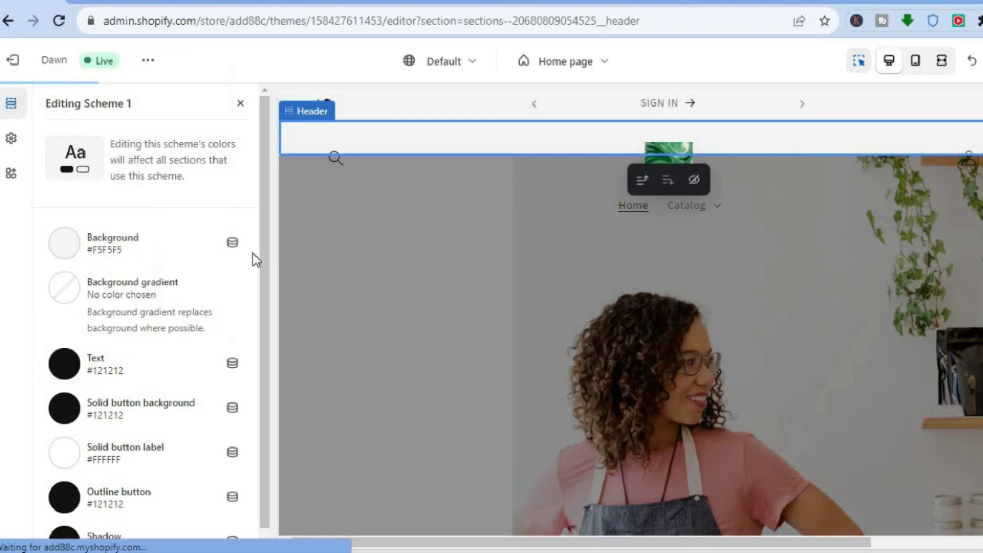
Return to Header settings and keep the Mobile logo position at Center
click(240, 104)
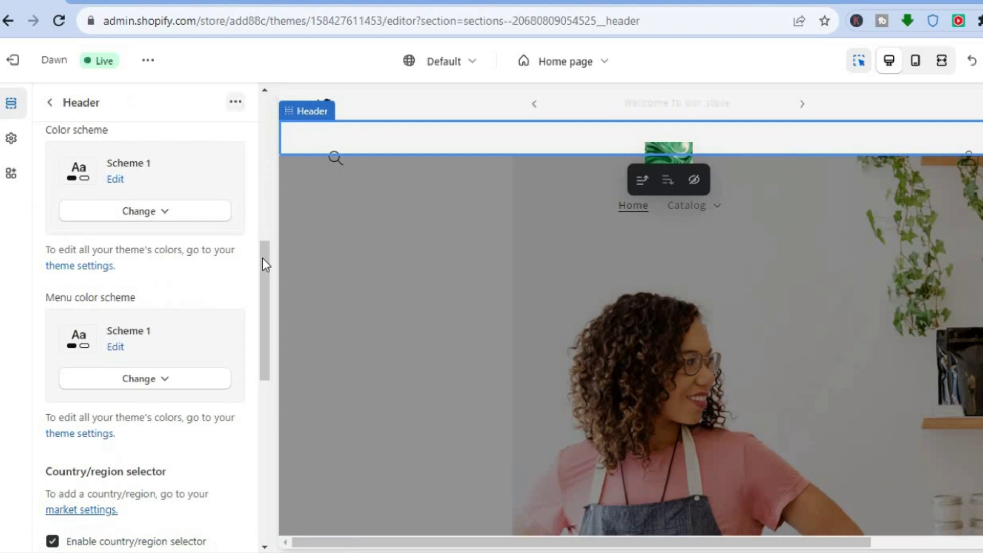
drag(266, 274, 267, 346)
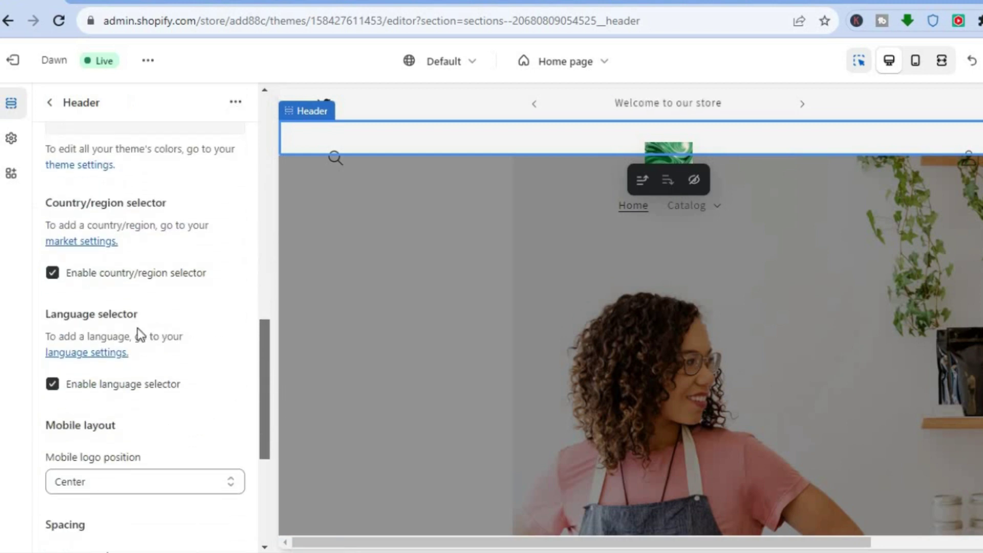
drag(266, 371, 257, 434)
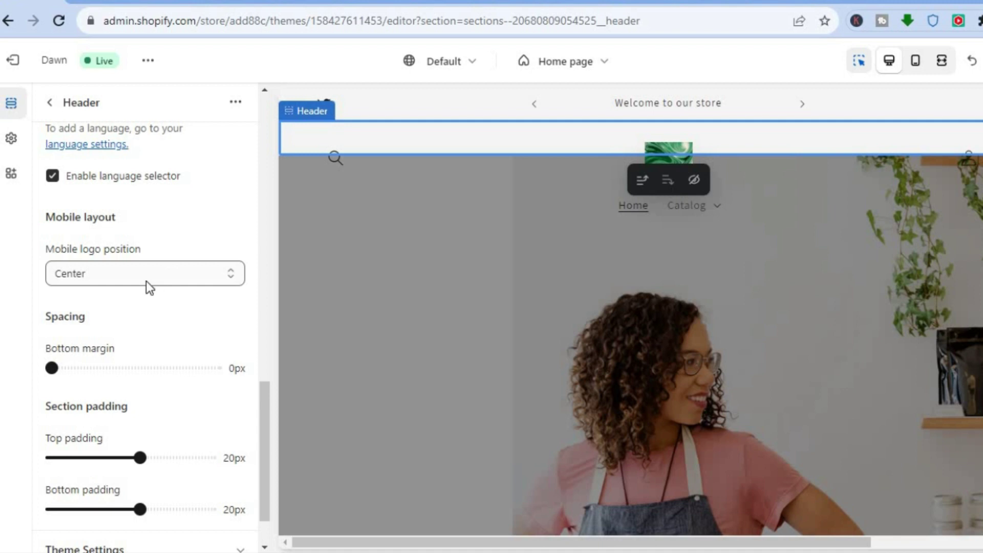
click(164, 279)
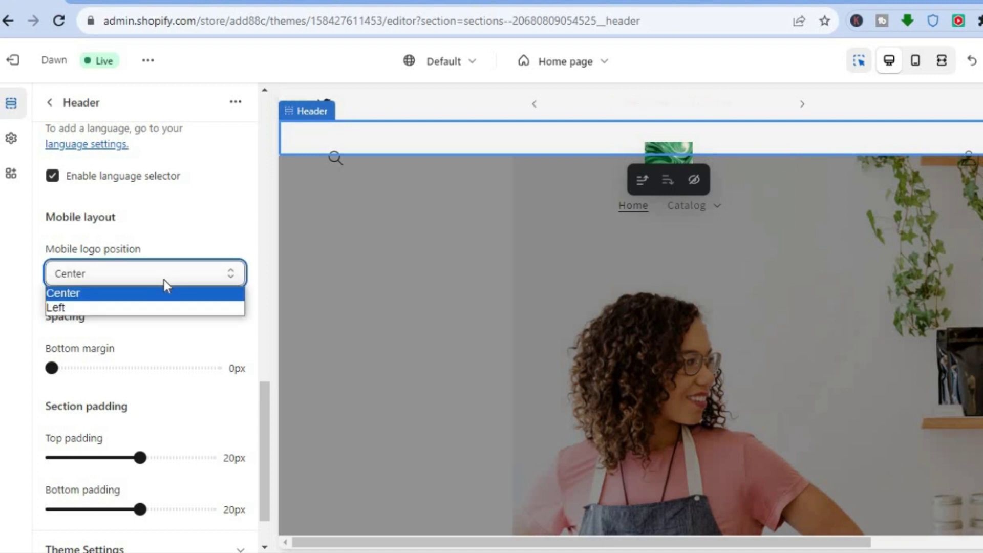
click(164, 280)
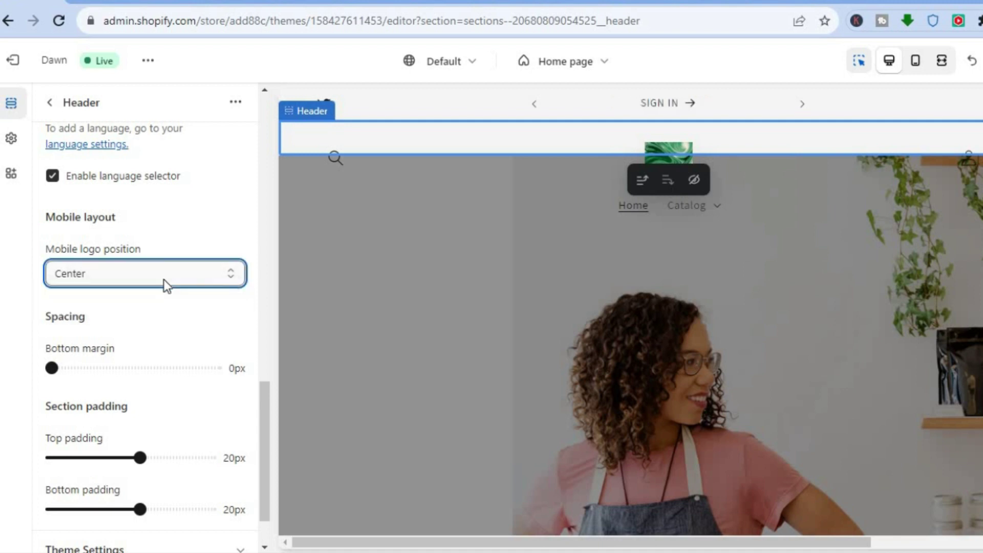
Save the theme changes with Ctrl+S and exit to the Themes page
drag(262, 392, 256, 193)
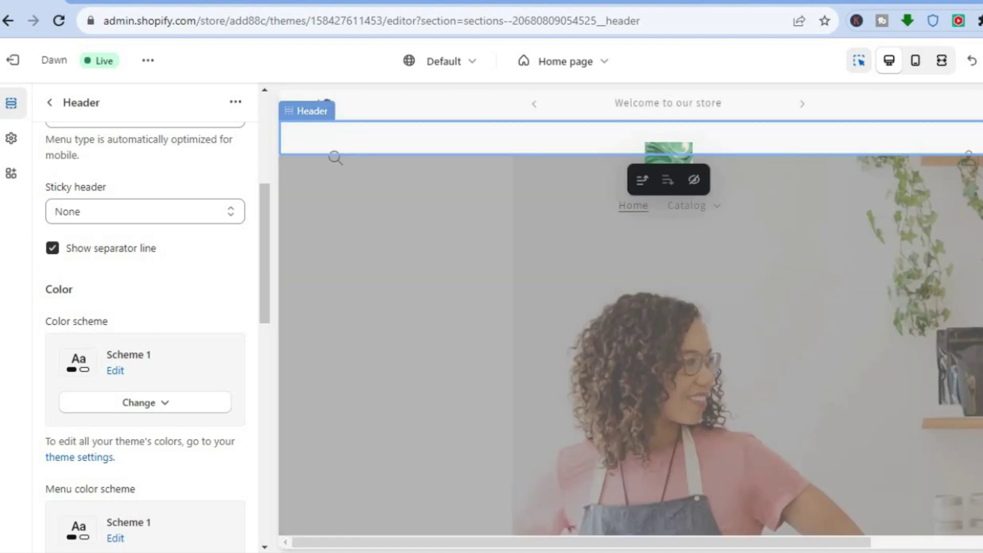
key(ctrl+s)
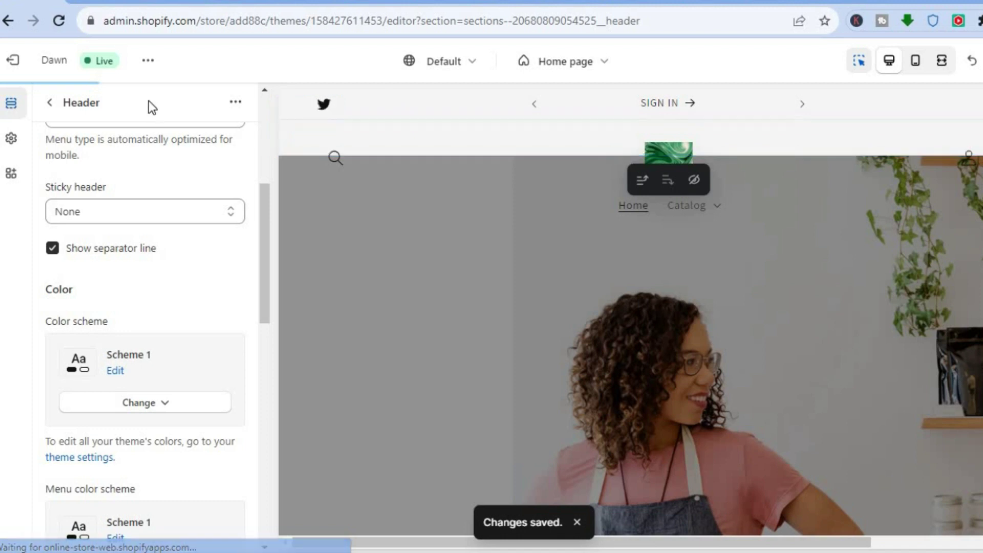
click(14, 63)
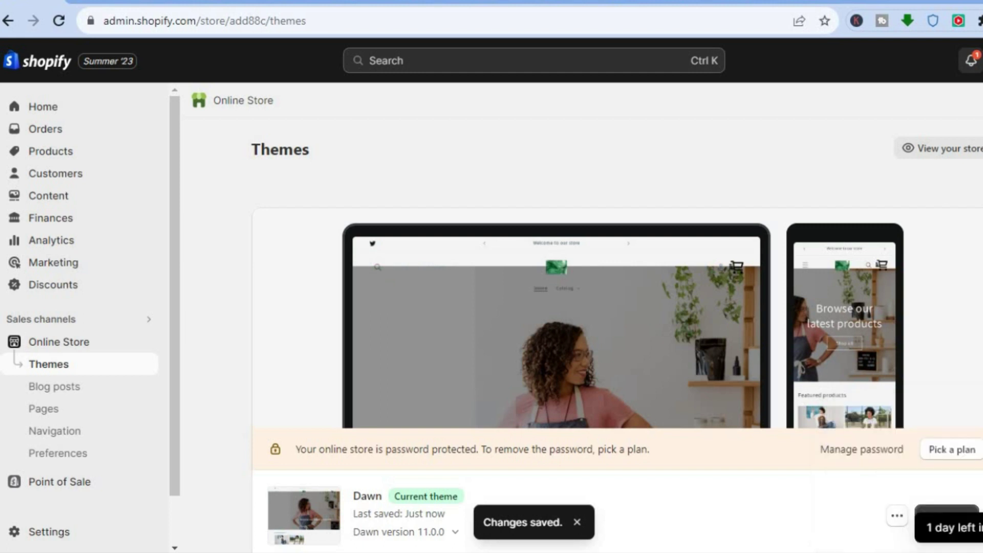
Open Edit code from the Dawn theme's actions menu on the Themes page
scroll(892, 289, down, 5)
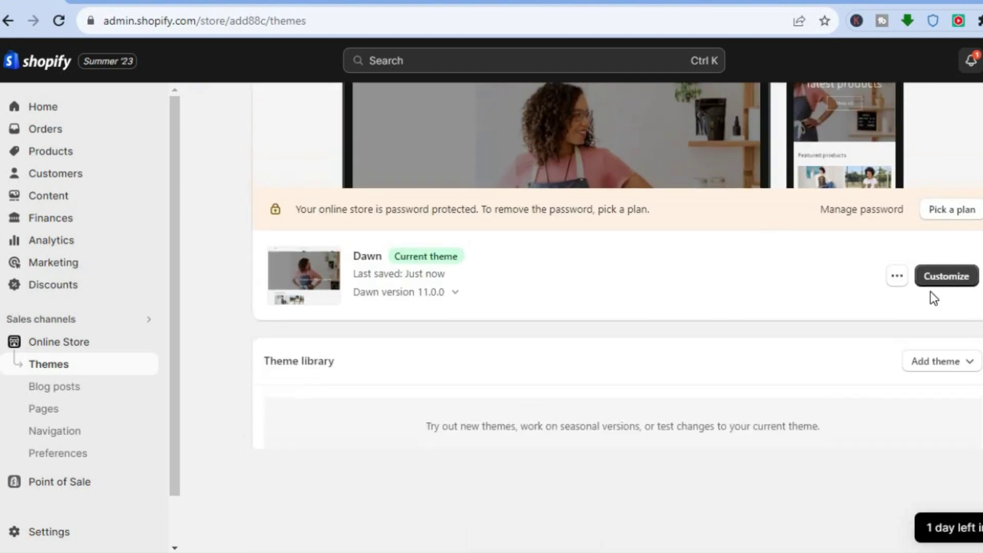
click(892, 281)
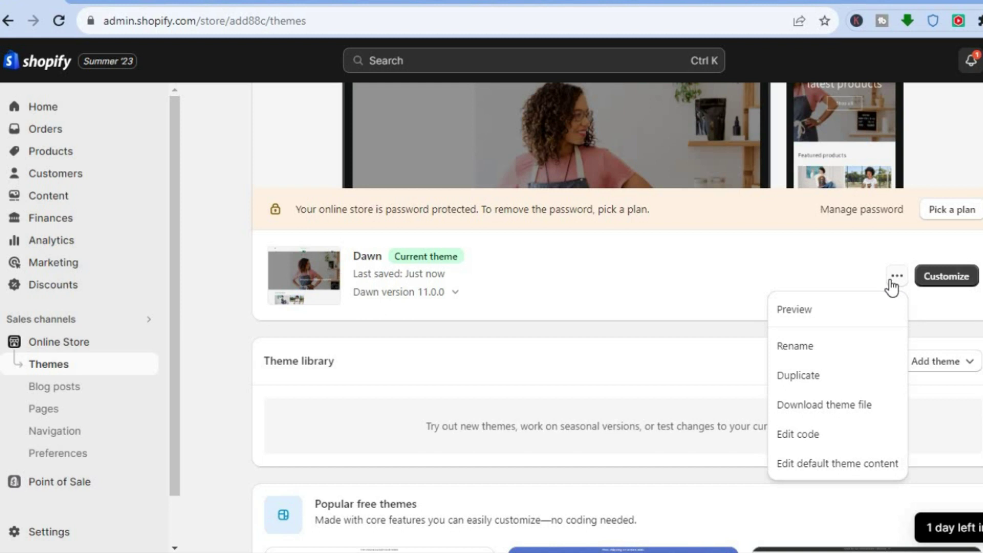
click(822, 430)
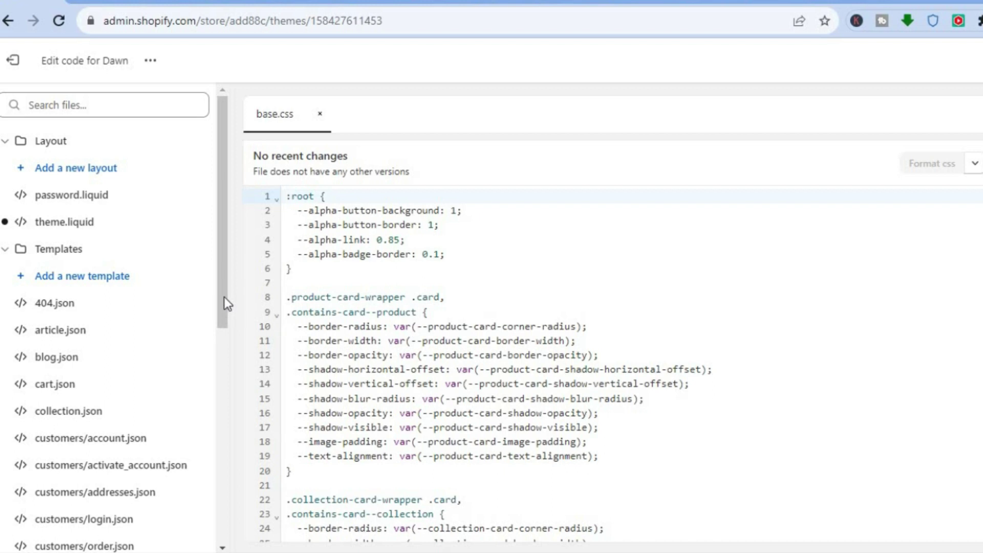
Open base.css from Assets, jump to its end, and add a blank line after the .header-wrapper rule
drag(224, 297, 202, 525)
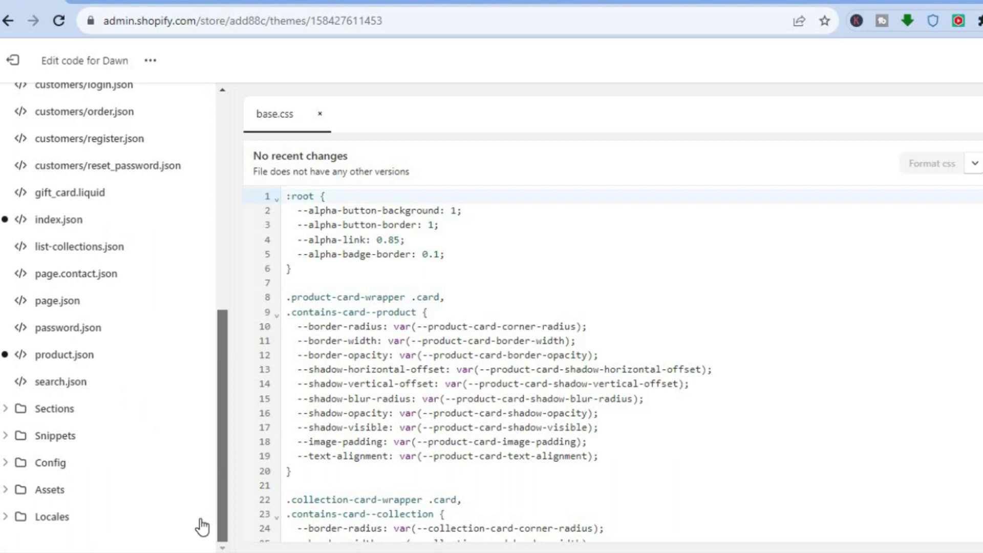
click(36, 495)
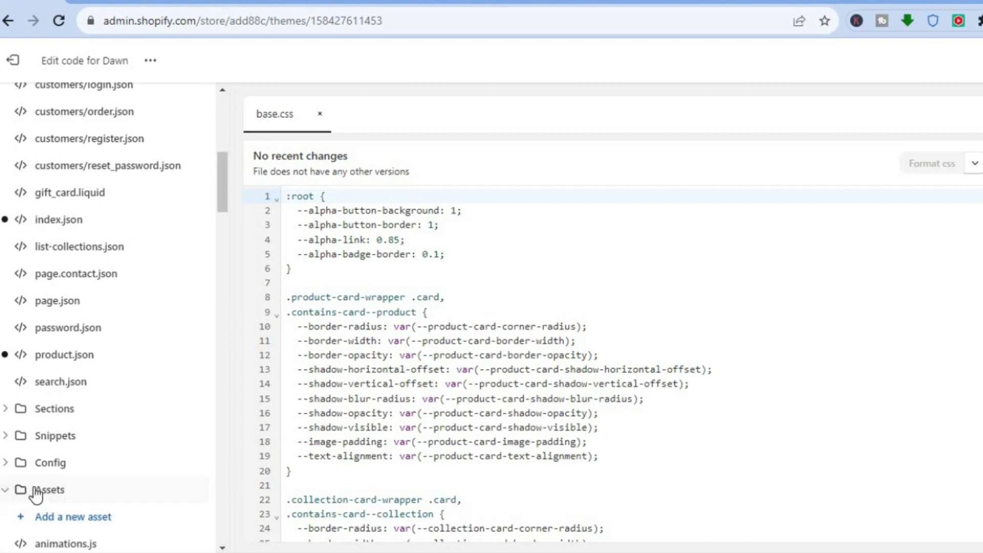
drag(226, 201, 224, 229)
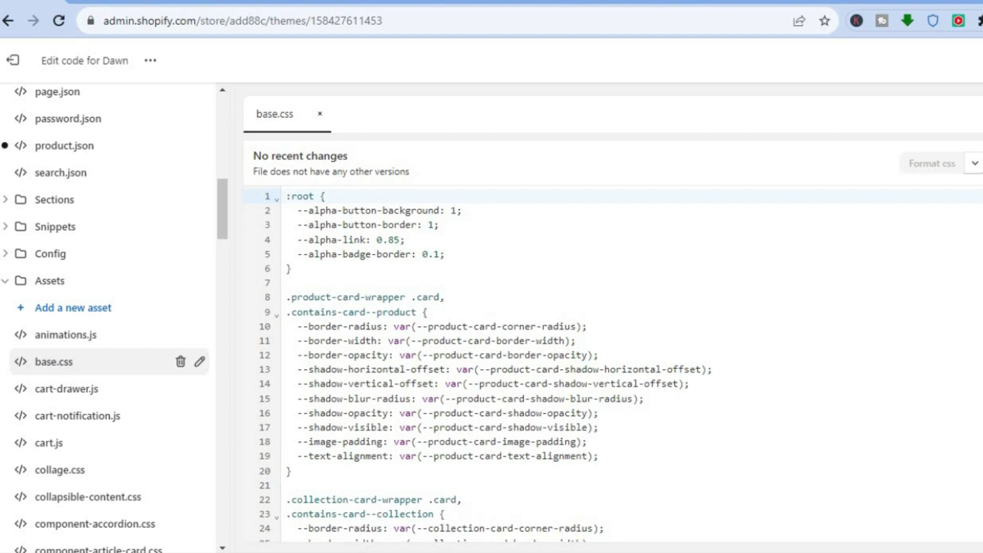
key(ctrl+End)
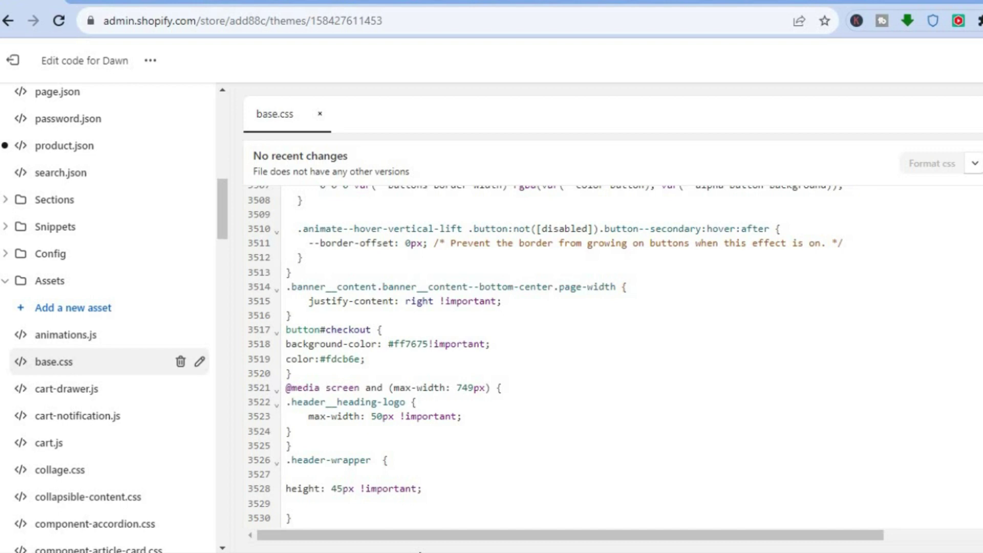
click(301, 518)
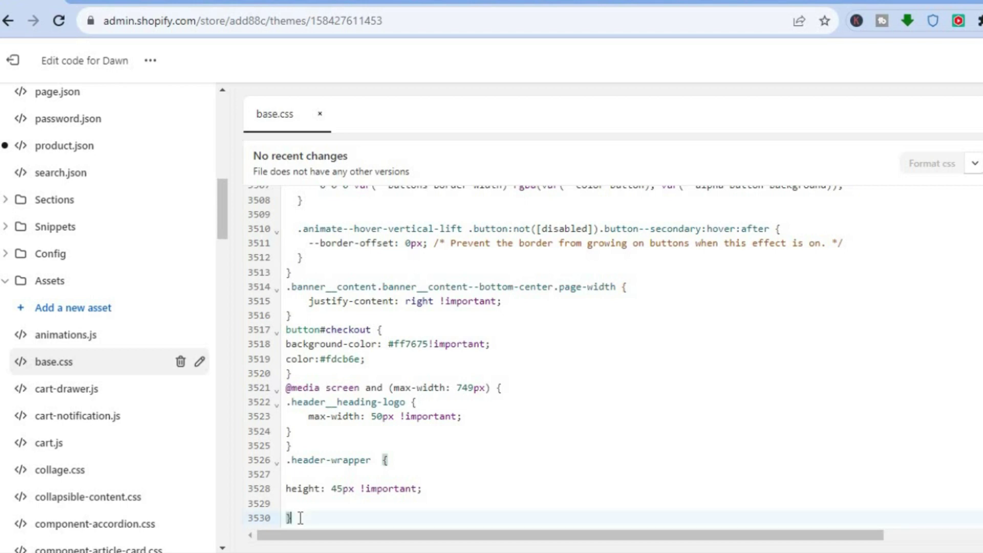
key(Return)
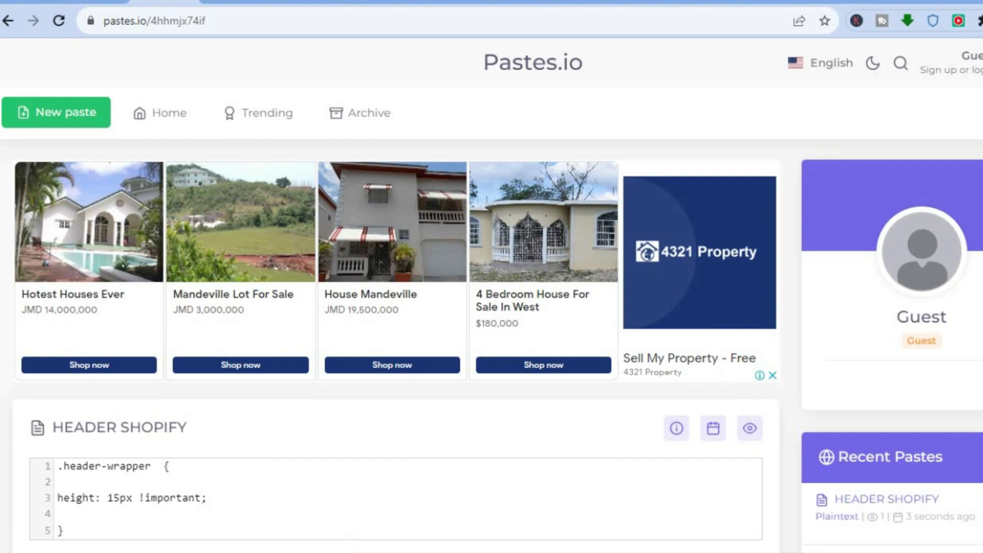
Read the HEADER SHOPIFY paste's .header-wrapper height rule, then go to the storefront tab
scroll(321, 333, down, 2)
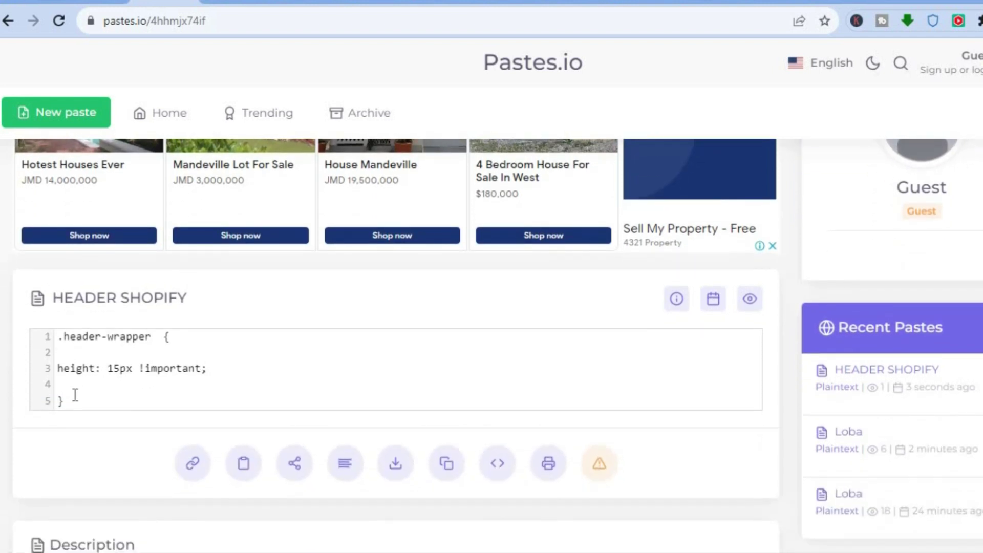
click(85, 2)
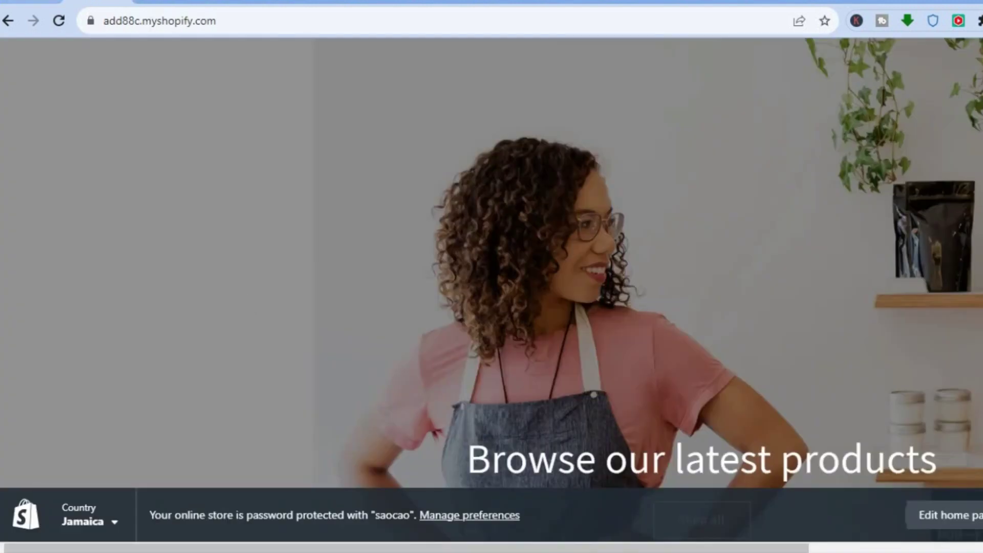
Change the .header-wrapper height on line 3528 of base.css from 45px to 30px and save
click(31, 2)
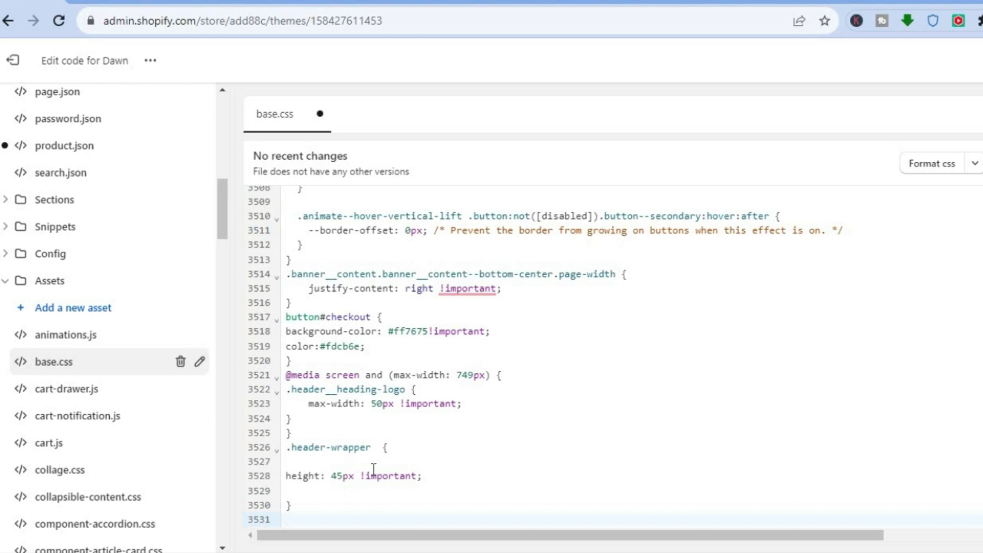
click(334, 476)
key(Delete)
key(Delete)
text(30)
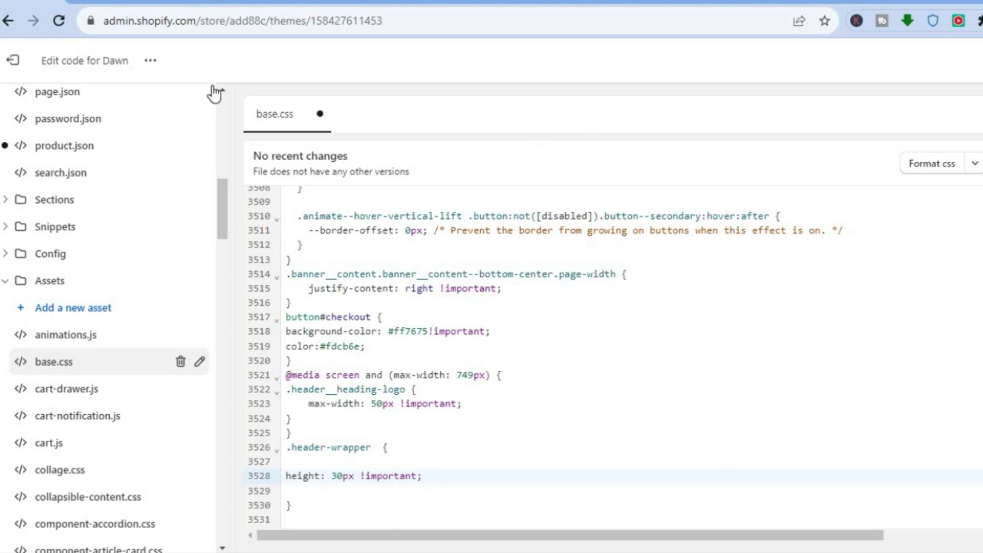
key(ctrl+s)
Reload the live storefront home page to see the 30px header height
click(93, 1)
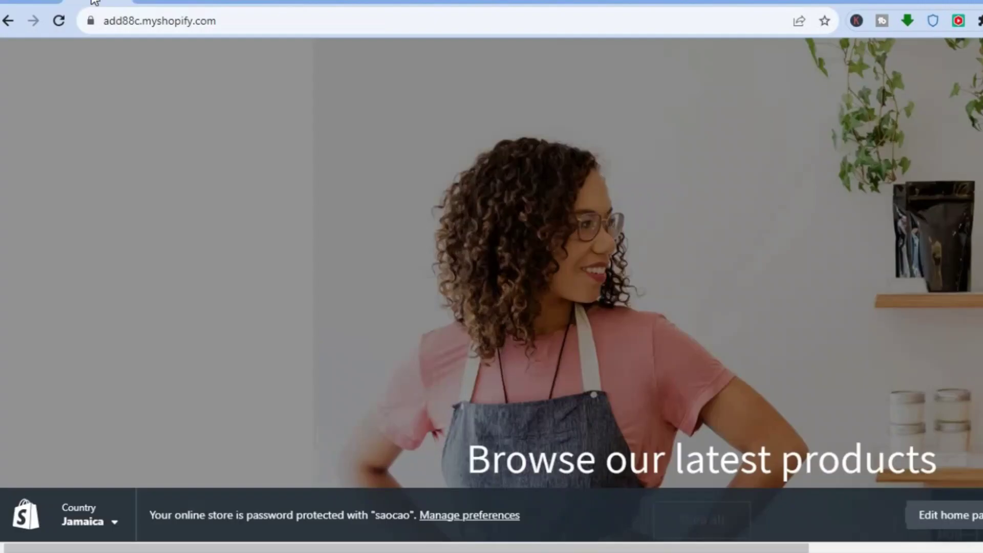
click(60, 27)
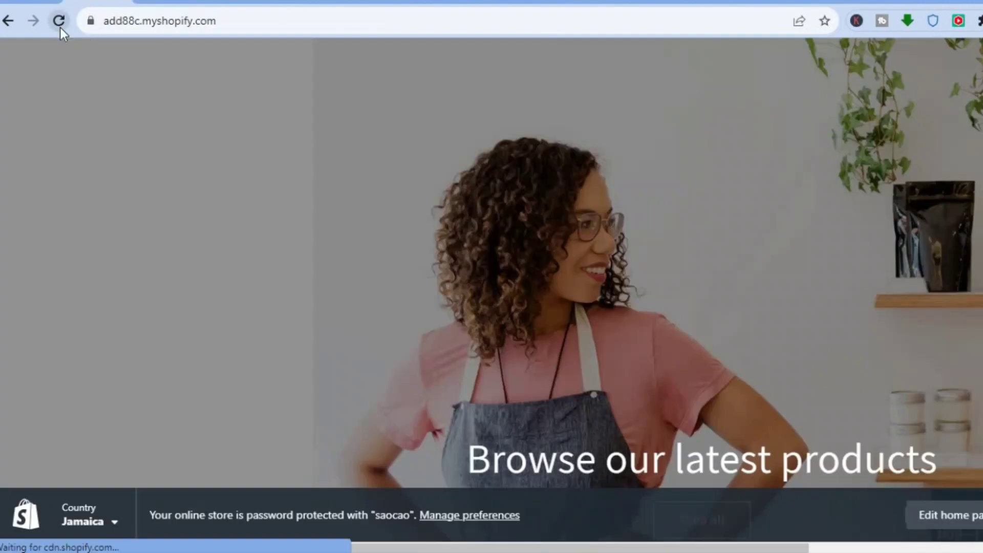